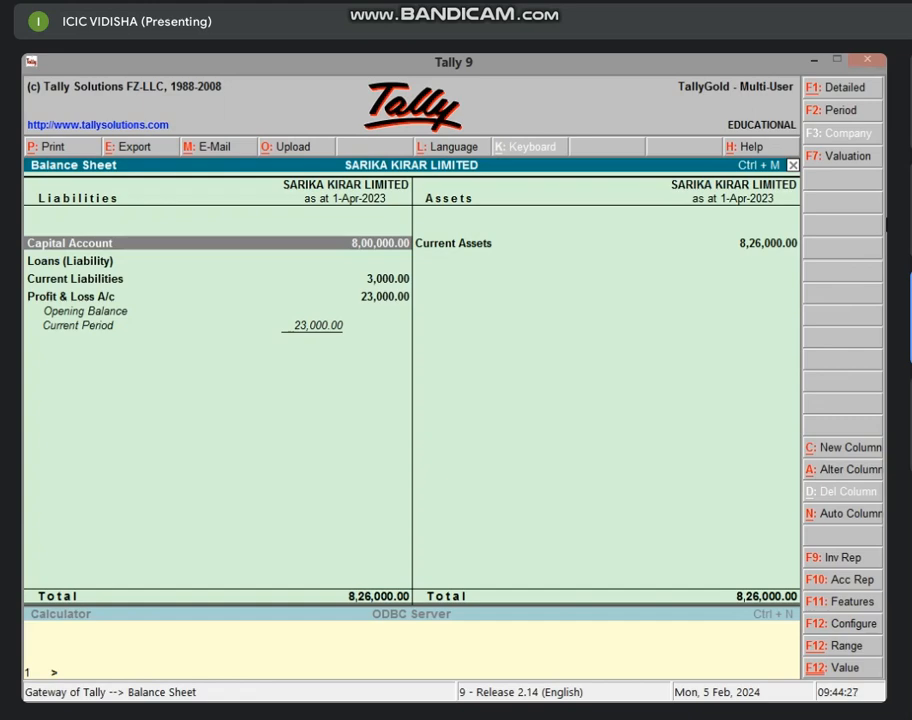
Close the Balance Sheet, view the Profit & Loss A/c showing 23,000 Nett Profit, then close it
{"action": "key", "text": "Escape"}
{"action": "key", "text": "Escape"}
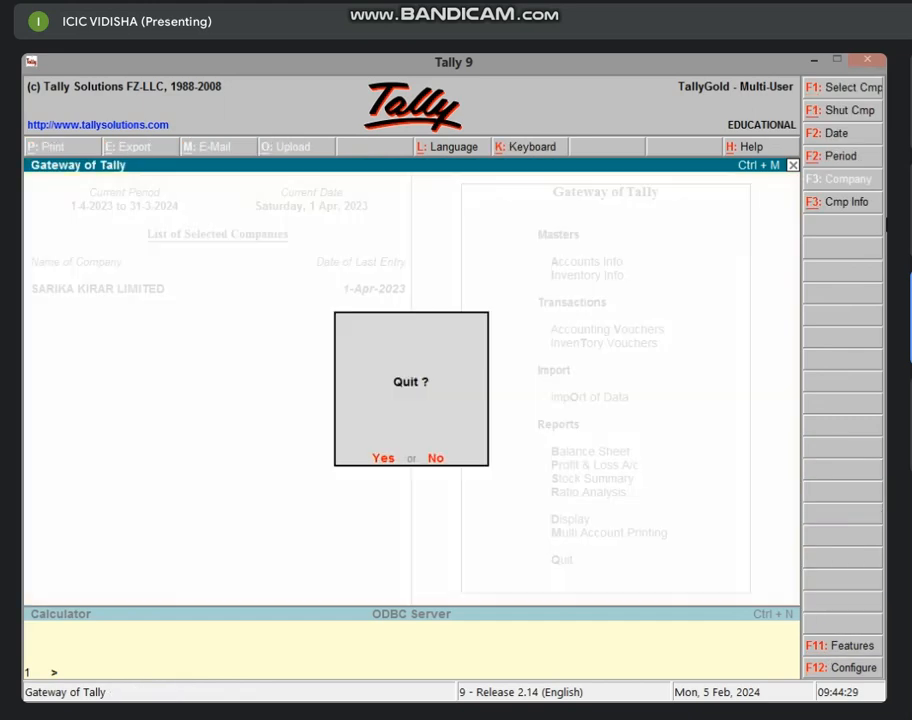
{"action": "key", "text": "n"}
{"action": "key", "text": "p"}
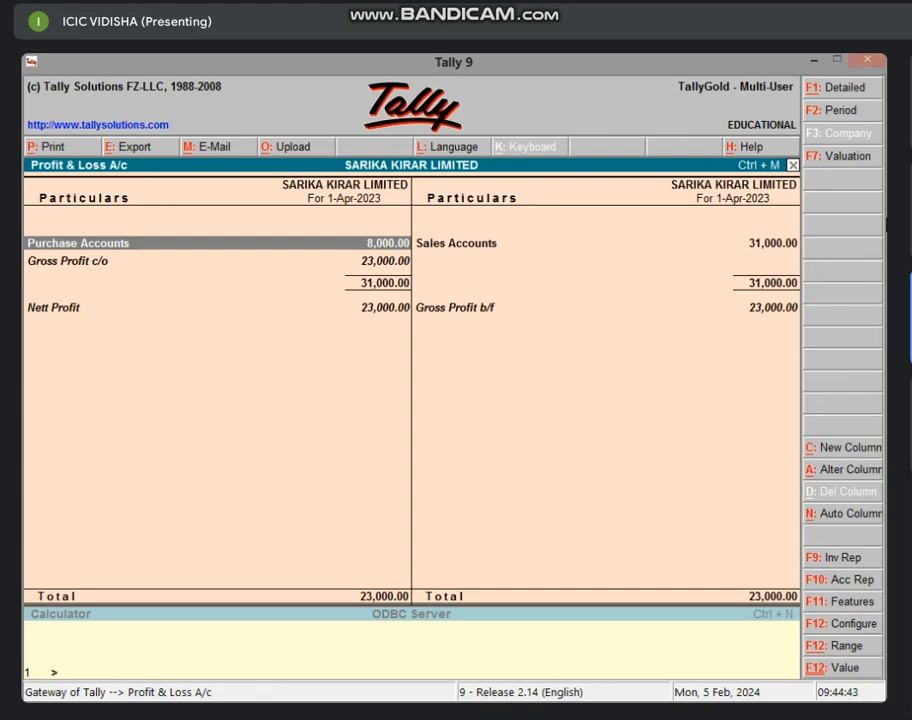
{"action": "key", "text": "Escape"}
{"action": "key", "text": "Escape"}
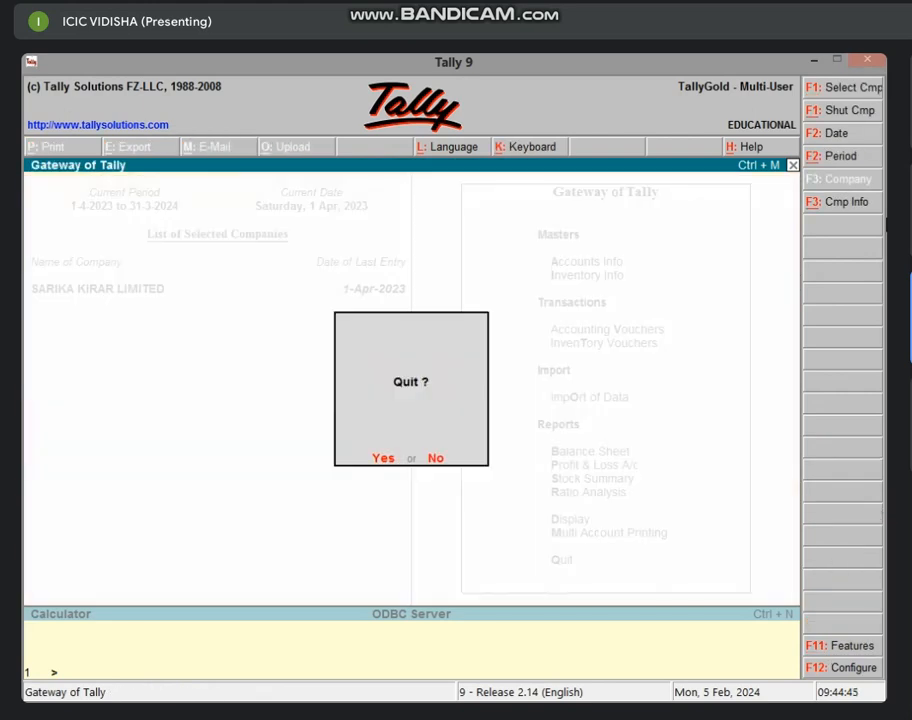
Open the SALES A/C ledger vouchers report (vouchers 1–4, 31,000.00) and bring up voucher No. 1
{"action": "key", "text": "Escape"}
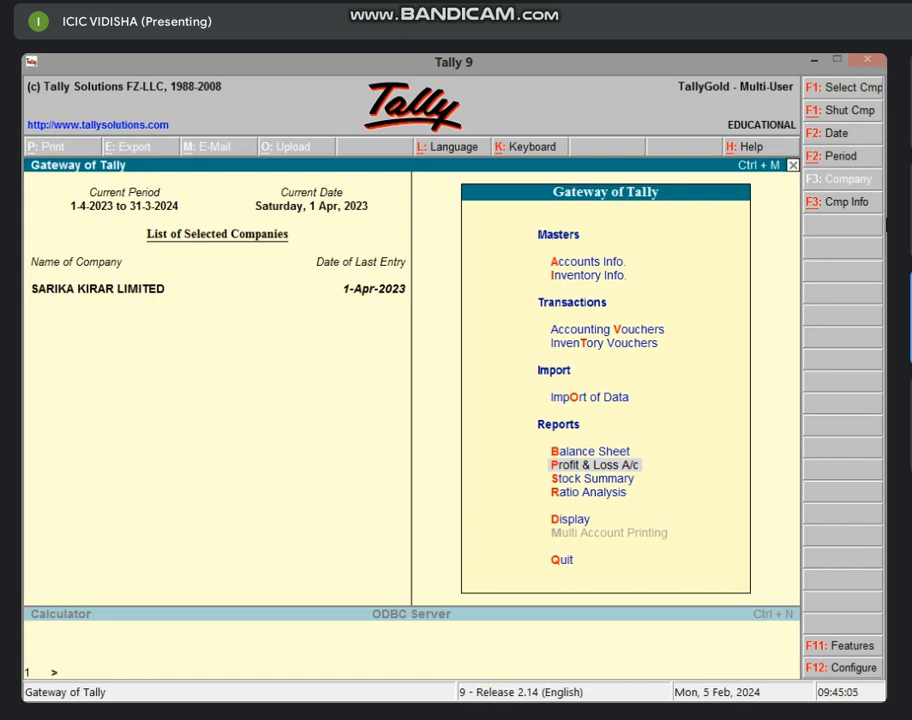
{"action": "key", "text": "d"}
{"action": "key", "text": "a"}
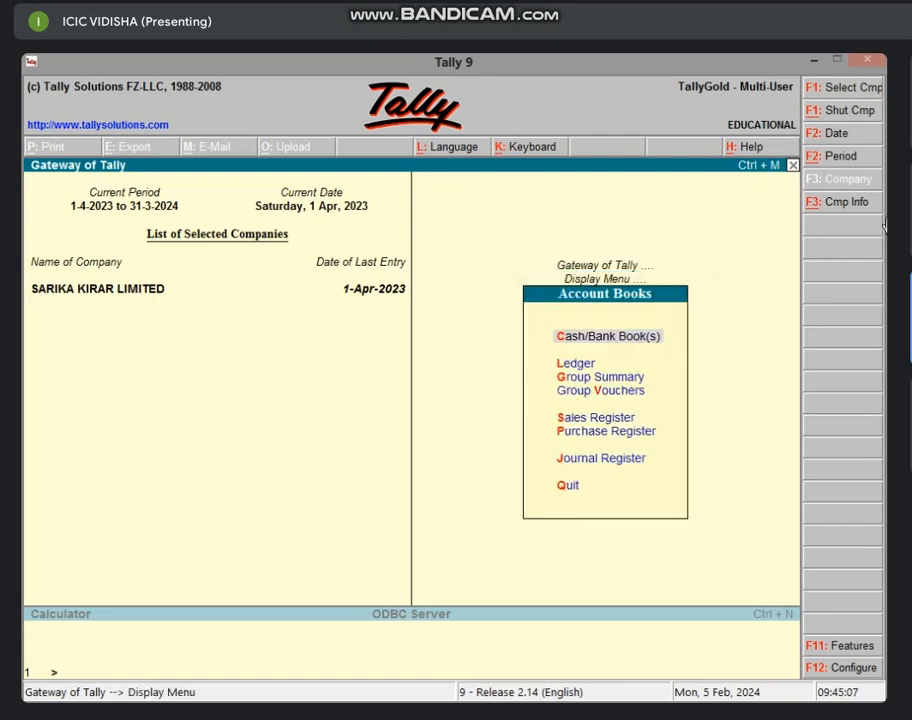
{"action": "key", "text": "l"}
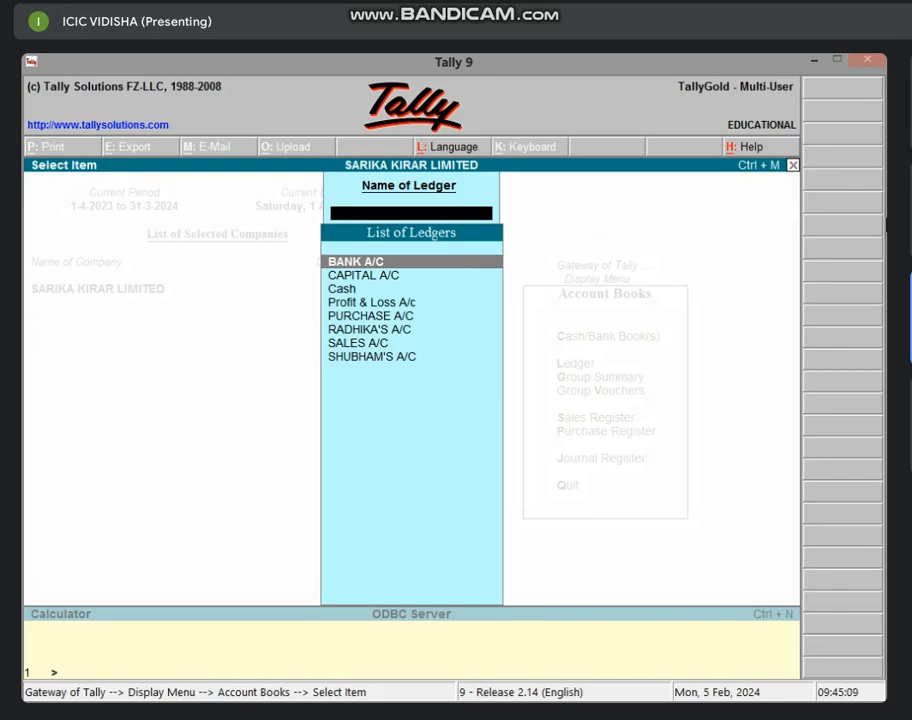
{"action": "key", "text": "Down"}
{"action": "key", "text": "Down"}
{"action": "key", "text": "Down"}
{"action": "key", "text": "Down"}
{"action": "key", "text": "Down"}
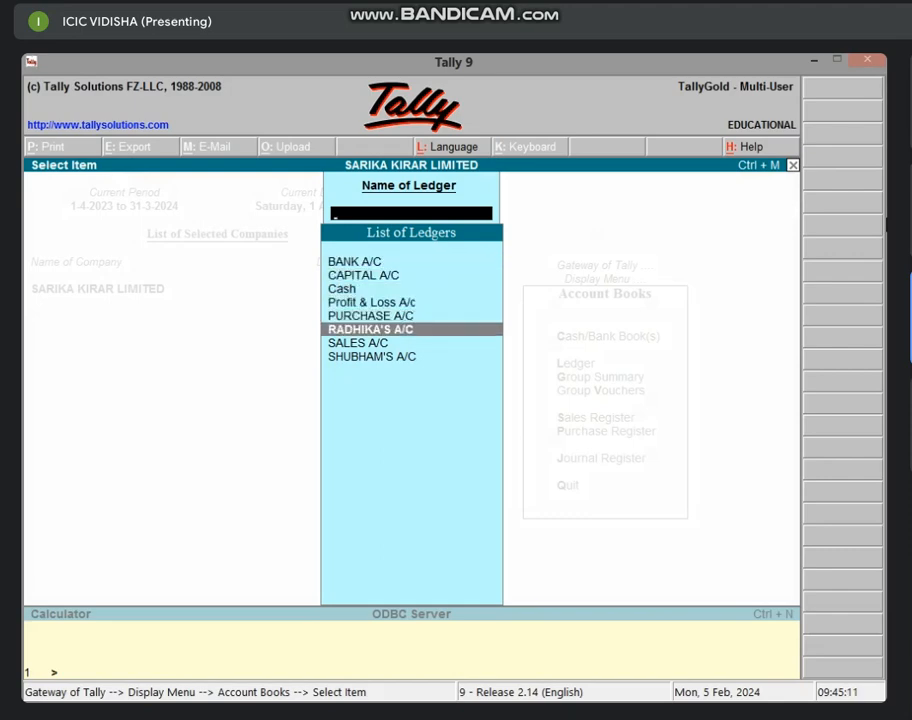
{"action": "key", "text": "Down"}
{"action": "key", "text": "Return"}
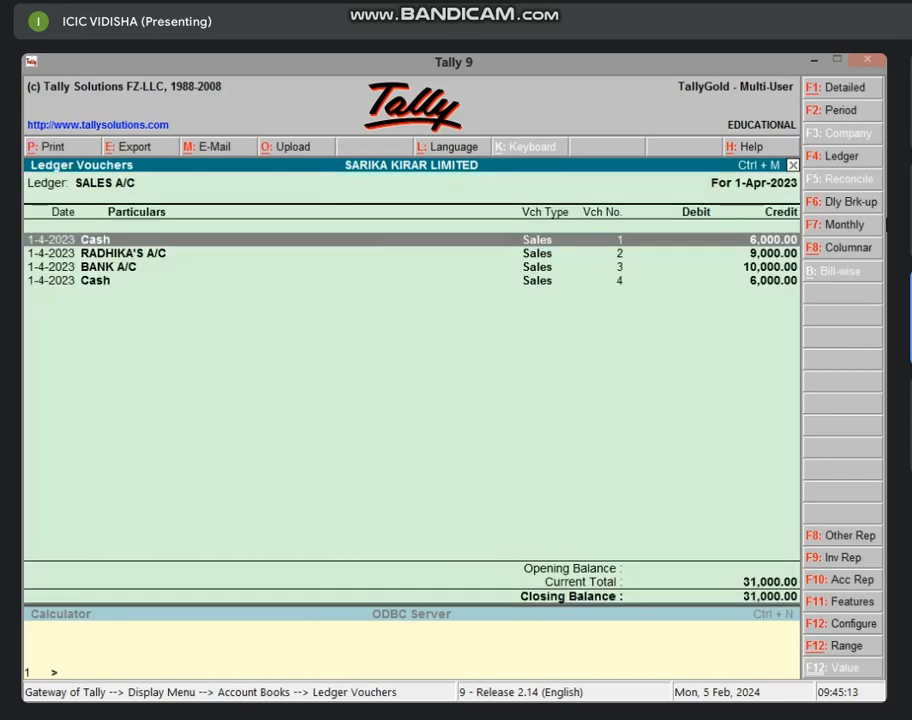
{"action": "key", "text": "Return"}
Add the narration 'BEING GOODS SOLD ON CASH' to sales voucher No. 1 and accept it
{"action": "key", "text": "Return"}
{"action": "key", "text": "Return"}
{"action": "key", "text": "Return"}
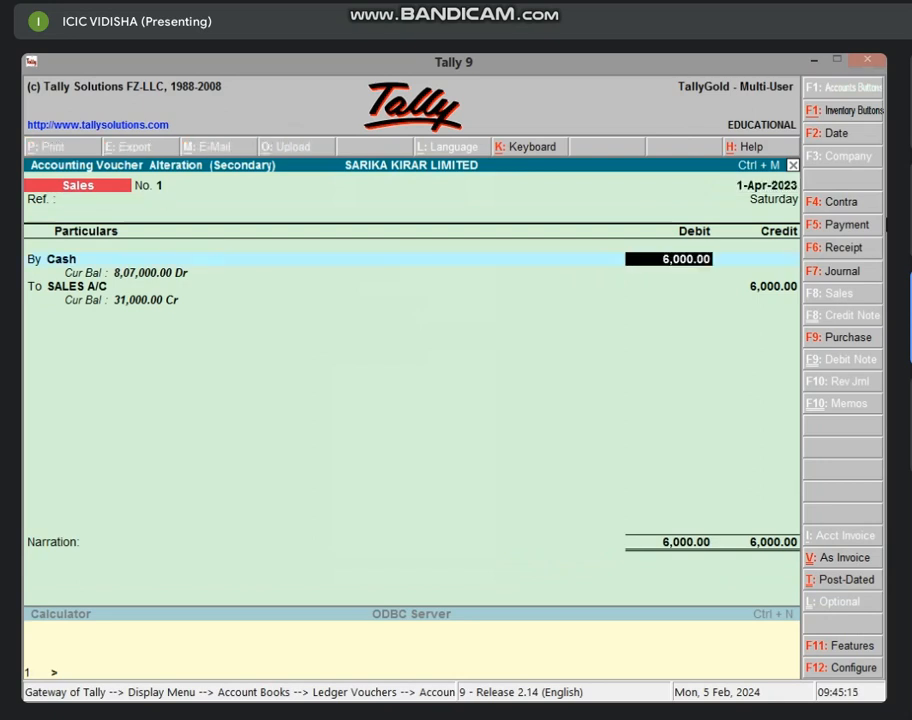
{"action": "key", "text": "Return"}
{"action": "key", "text": "Return"}
{"action": "key", "text": "Return"}
{"action": "key", "text": "Return"}
{"action": "key", "text": "Return"}
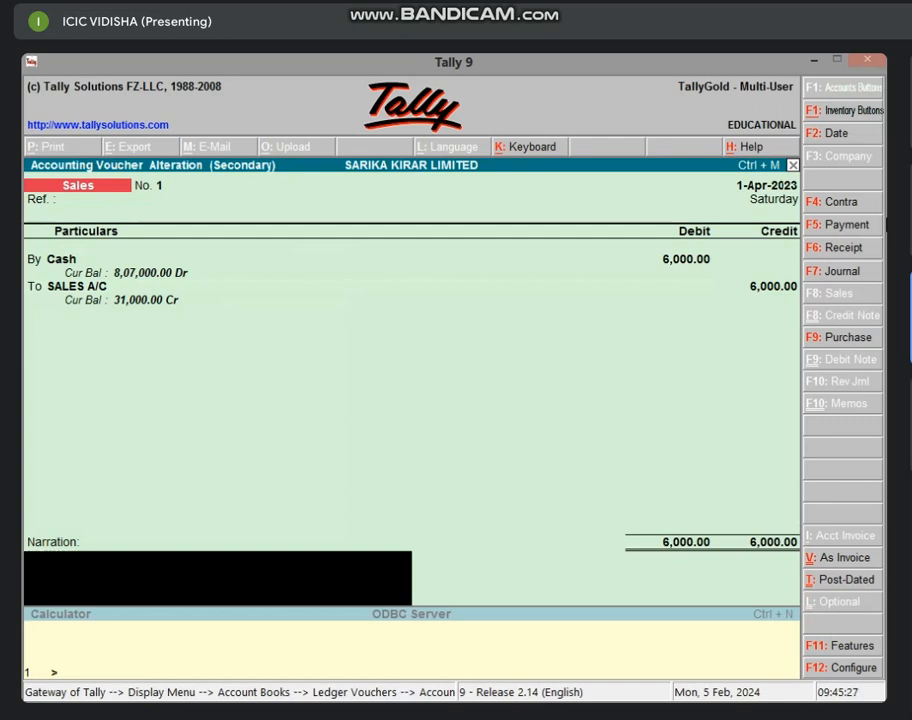
{"action": "type", "text": "BEING G"}
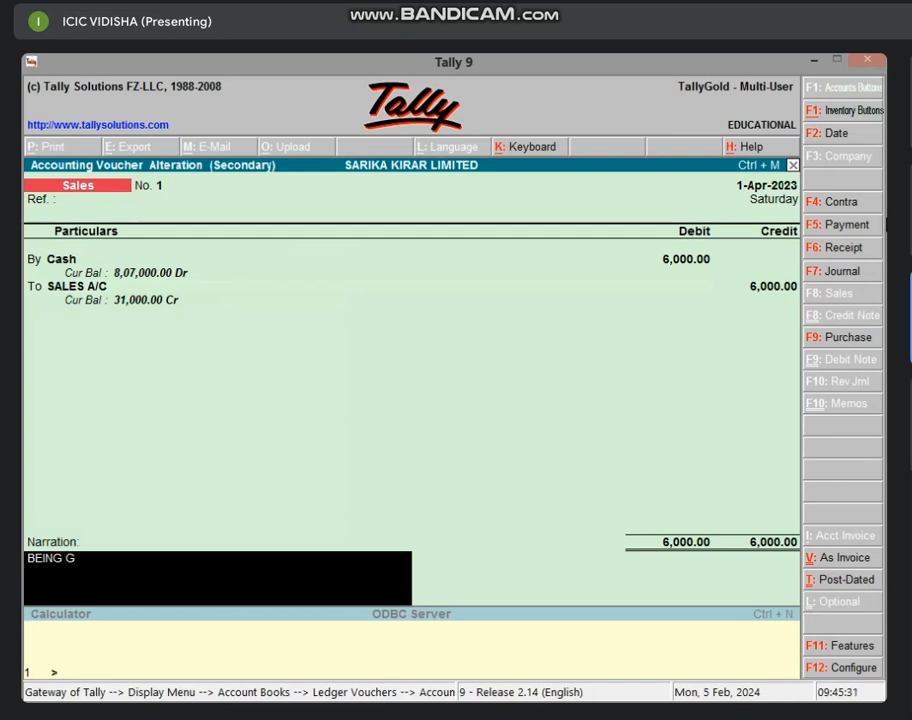
{"action": "type", "text": "OODS SOLD ON"}
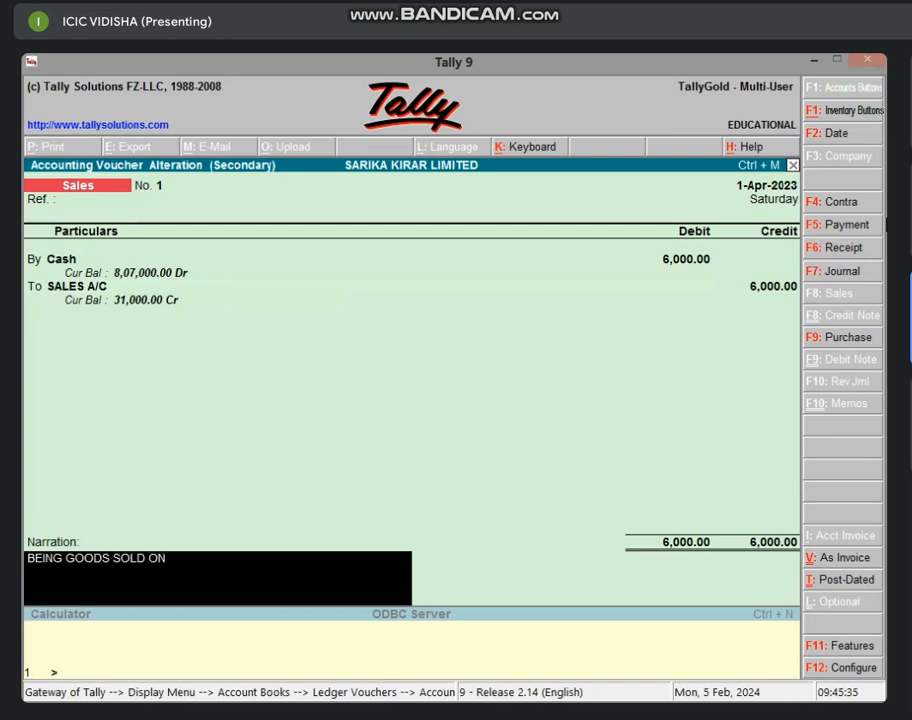
{"action": "type", "text": " CASH"}
{"action": "key", "text": "Return"}
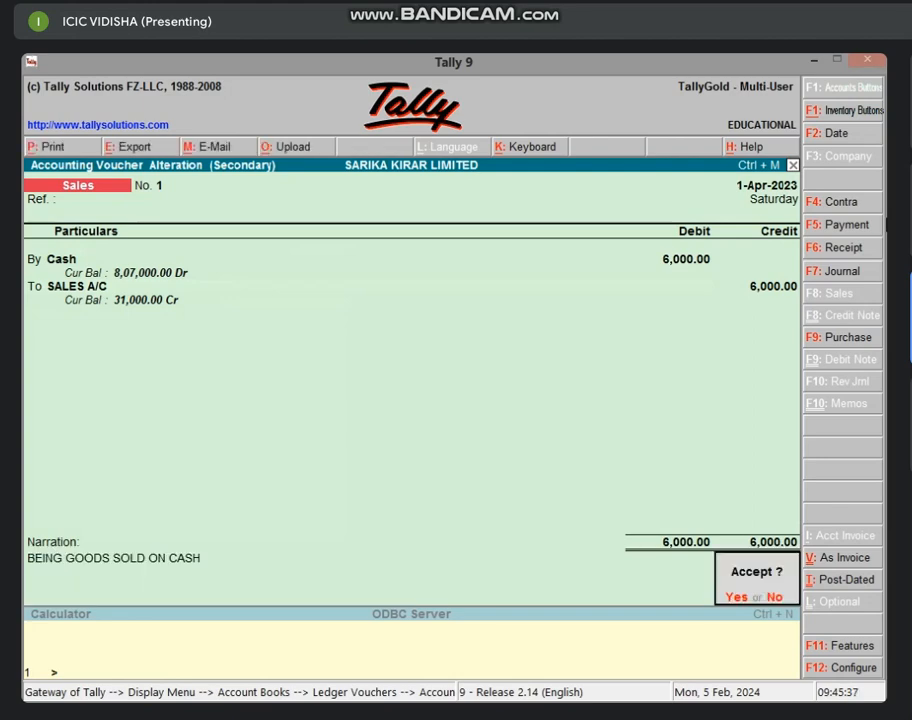
{"action": "key", "text": "Return"}
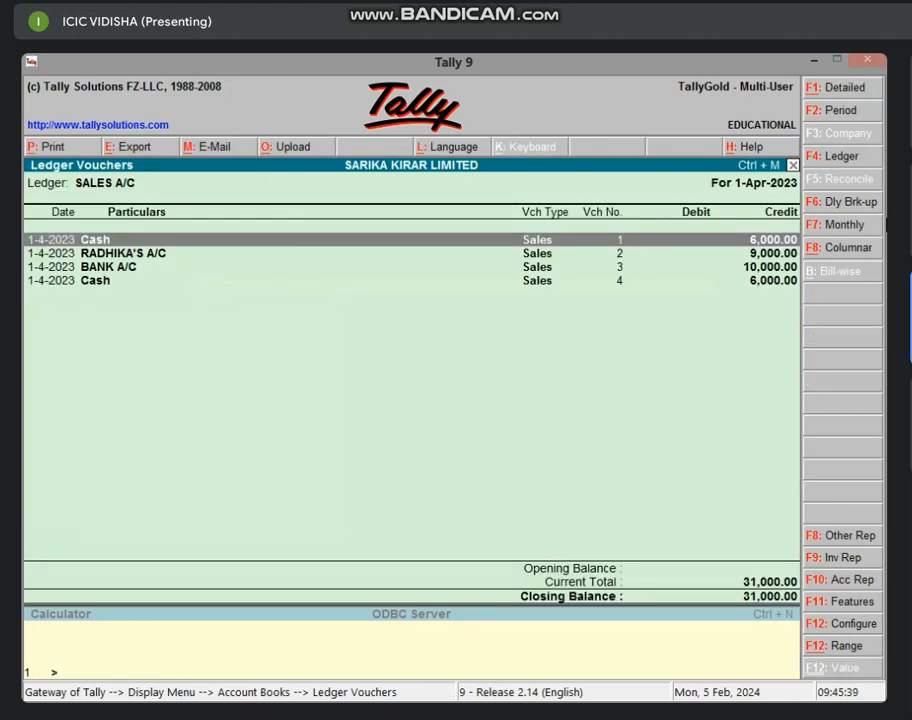
Try printing sales voucher No. 1 and dismiss the resulting 'Out of Name Space!' error as Tally exits
{"action": "key", "text": "Return"}
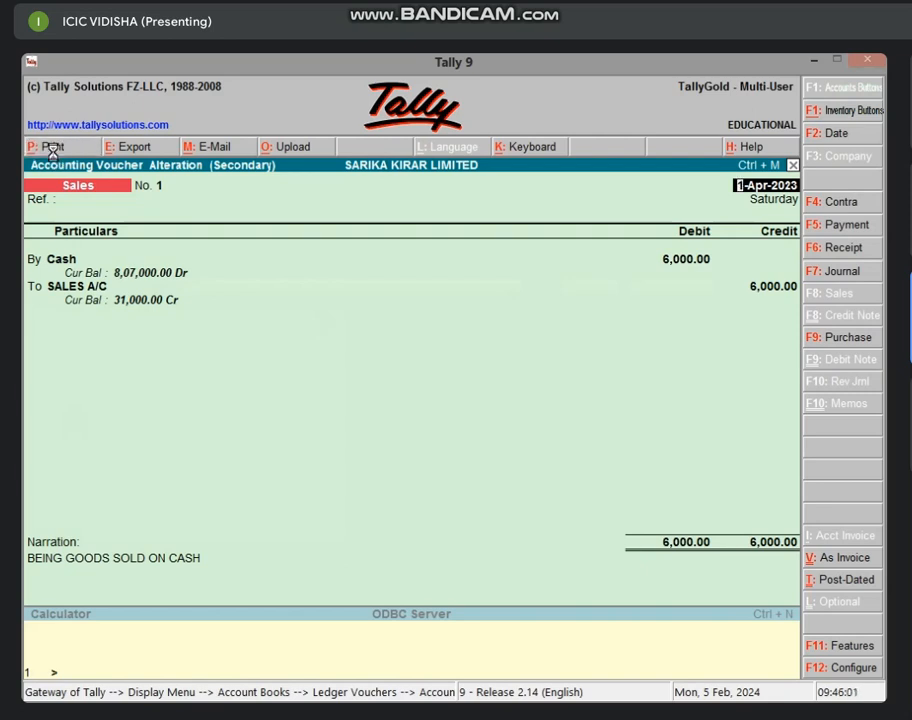
{"action": "left_click", "coordinate": [52, 148]}
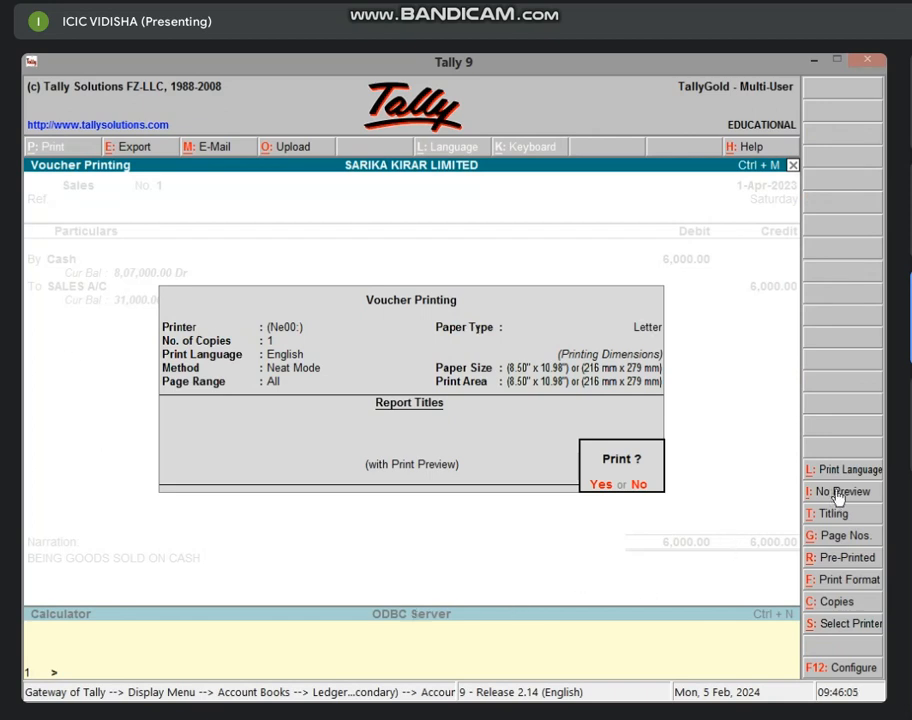
{"action": "left_click", "coordinate": [594, 490]}
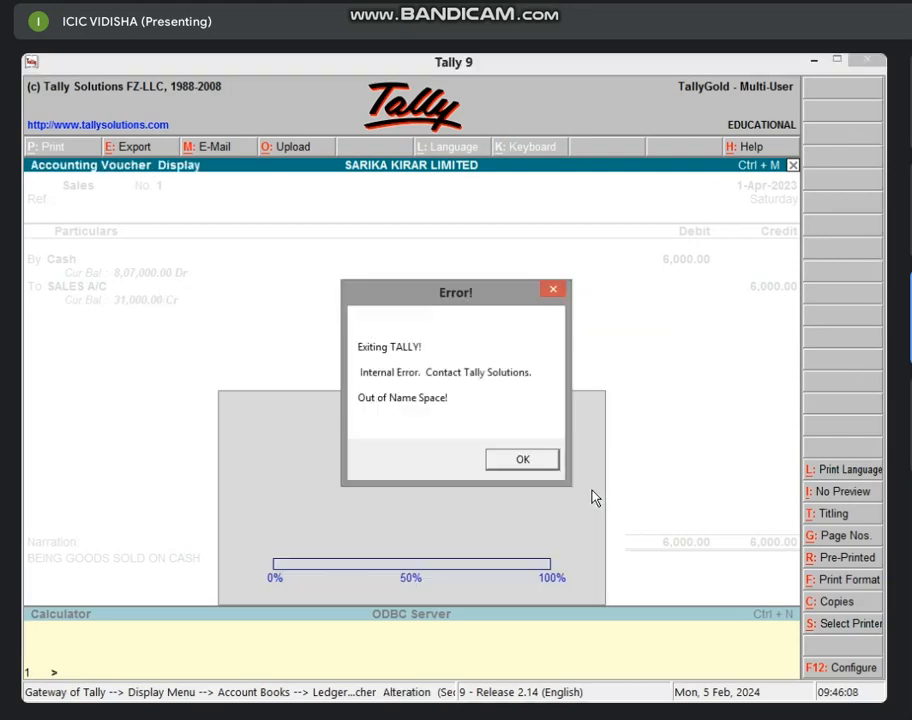
{"action": "left_click", "coordinate": [541, 462]}
Refresh the Windows desktop and relaunch Tally 9 from its desktop icon
{"action": "right_click", "coordinate": [522, 328]}
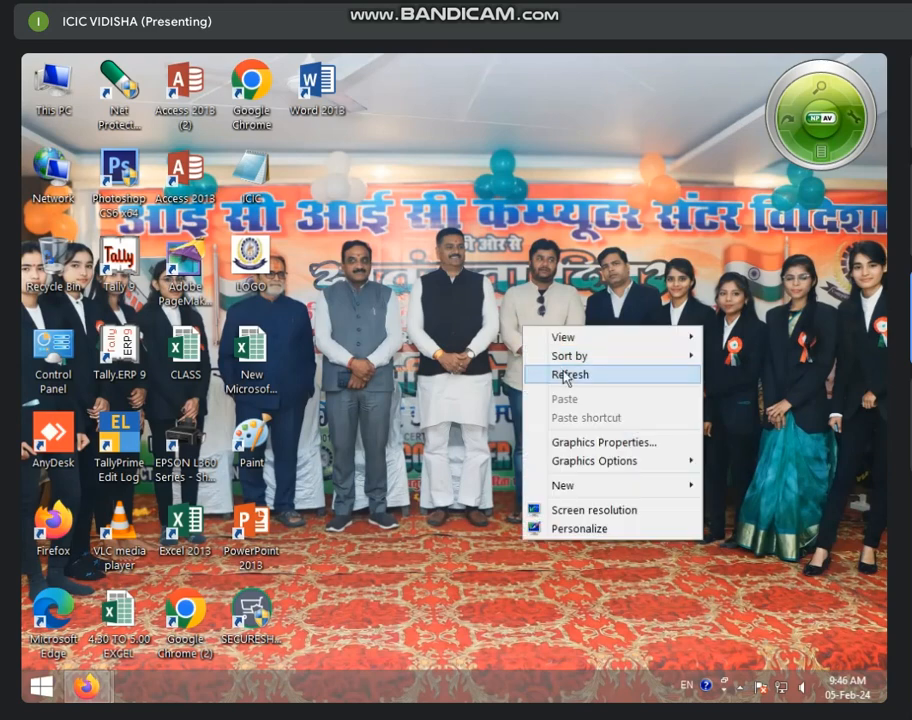
{"action": "right_click", "coordinate": [512, 306]}
{"action": "left_click", "coordinate": [553, 353]}
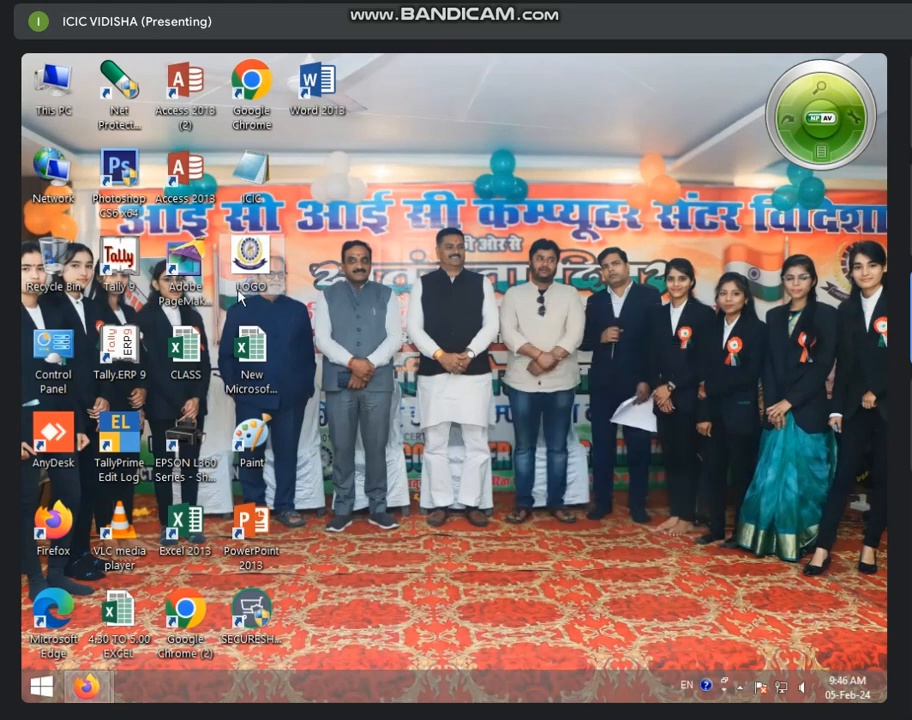
{"action": "double_click", "coordinate": [120, 262]}
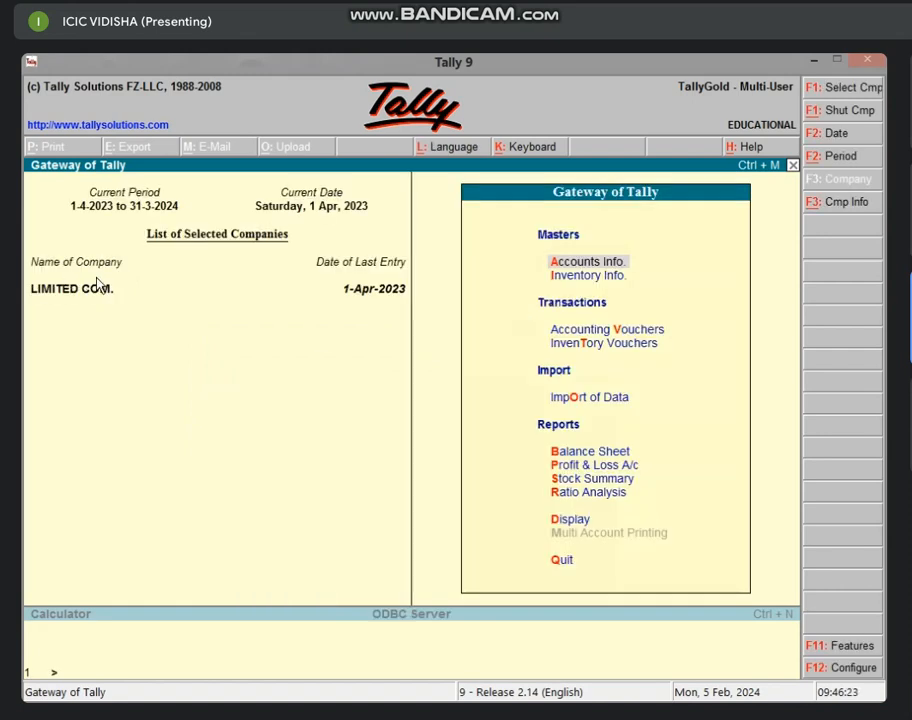
Shut the wrongly loaded company and load SARIKA KIRAR LIMITED instead
{"action": "key", "text": "alt+F1"}
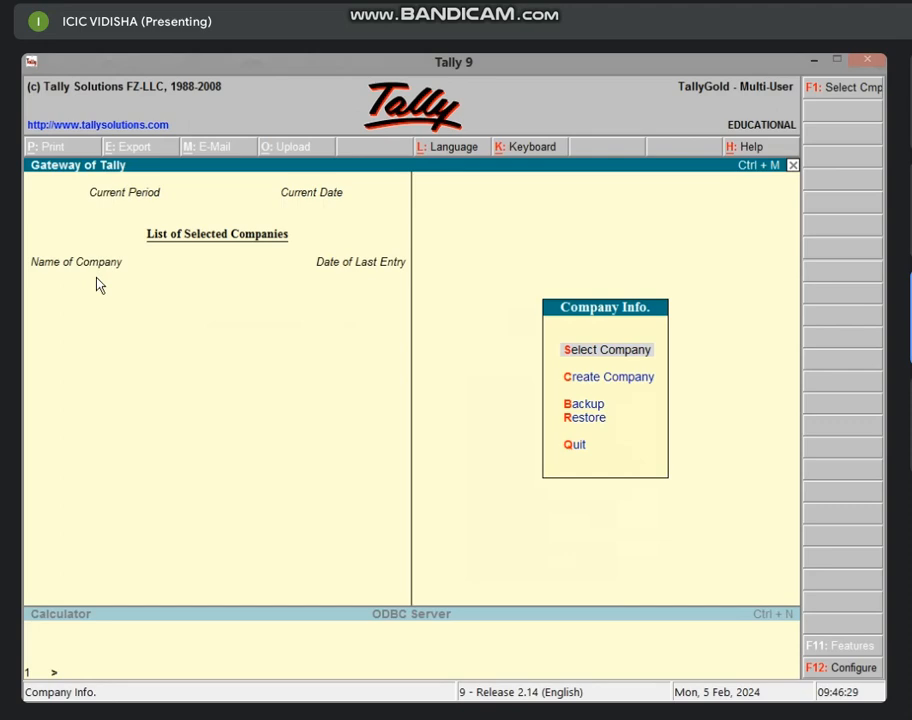
{"action": "key", "text": "Return"}
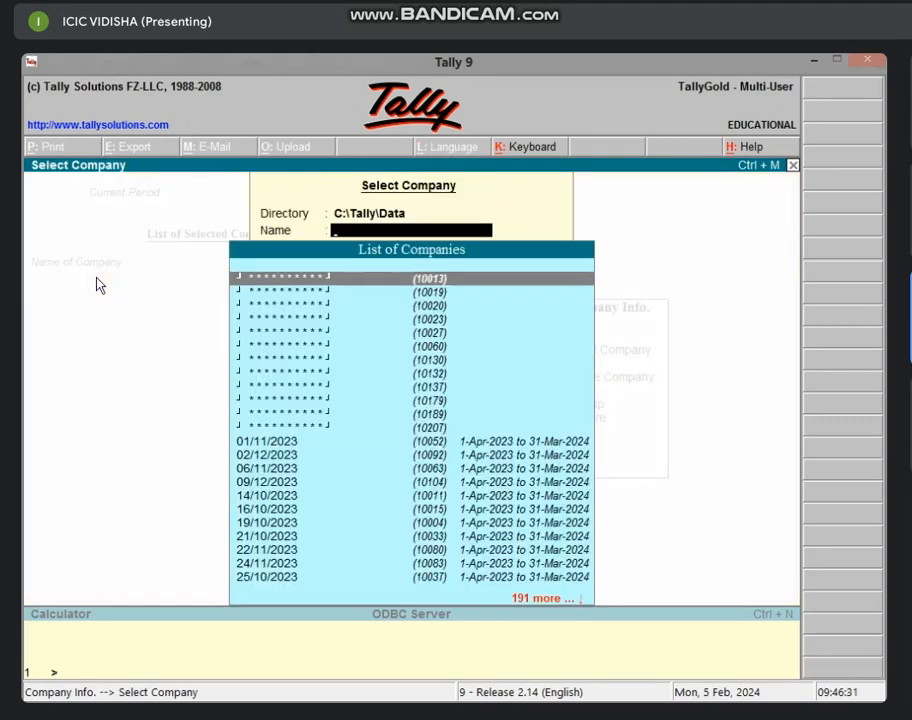
{"action": "type", "text": "SARIKA"}
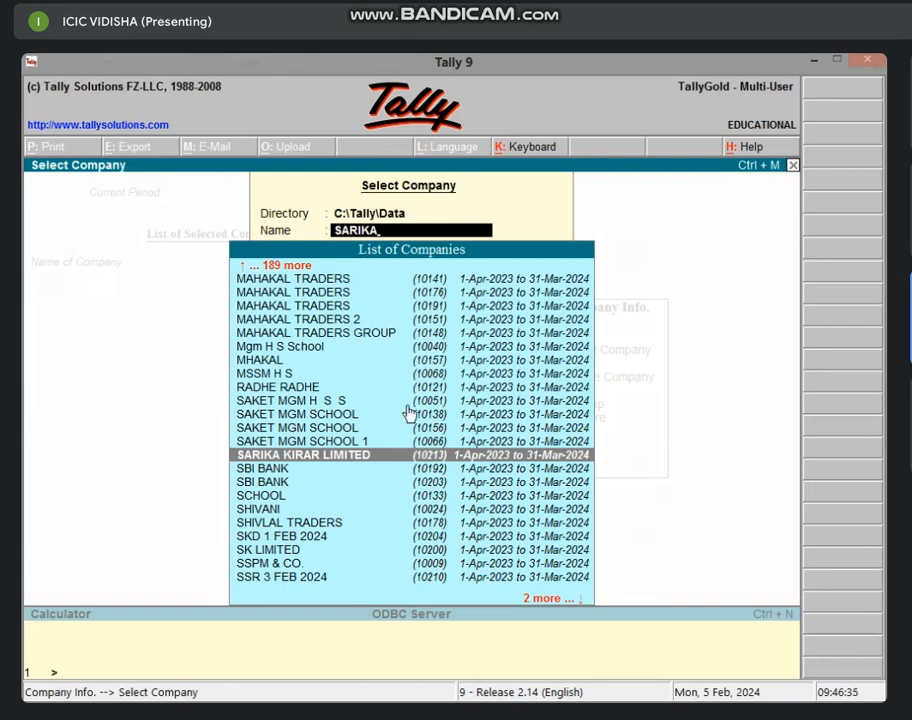
{"action": "key", "text": "Return"}
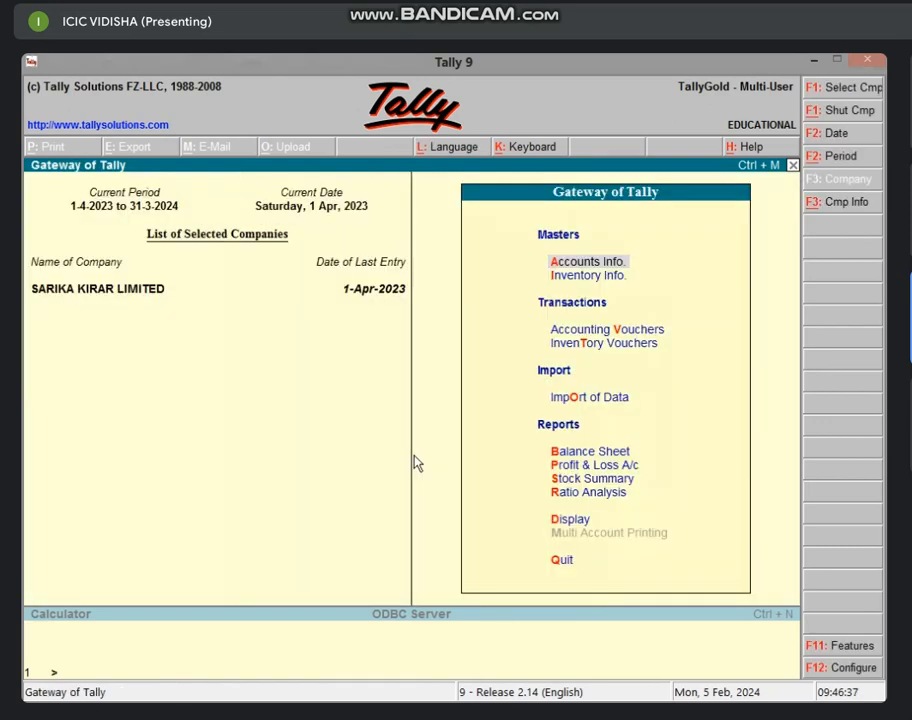
Open the SALES A/C ledger vouchers report and sales voucher No. 1 for alteration
{"action": "key", "text": "d"}
{"action": "key", "text": "a"}
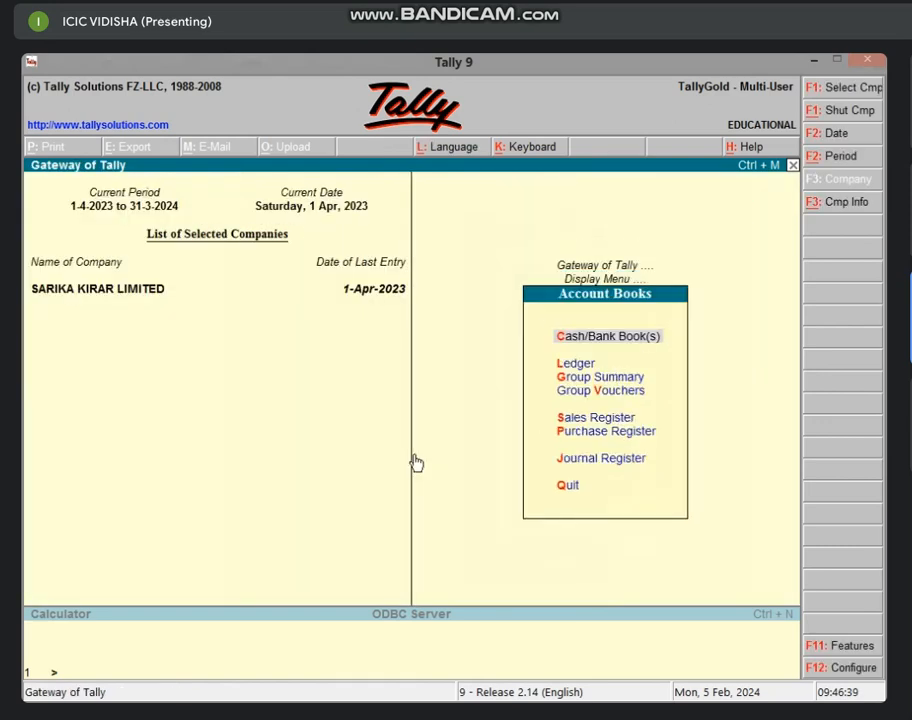
{"action": "key", "text": "l"}
{"action": "key", "text": "Down"}
{"action": "key", "text": "Down"}
{"action": "key", "text": "Down"}
{"action": "key", "text": "Down"}
{"action": "key", "text": "Down"}
{"action": "key", "text": "Down"}
{"action": "key", "text": "Down"}
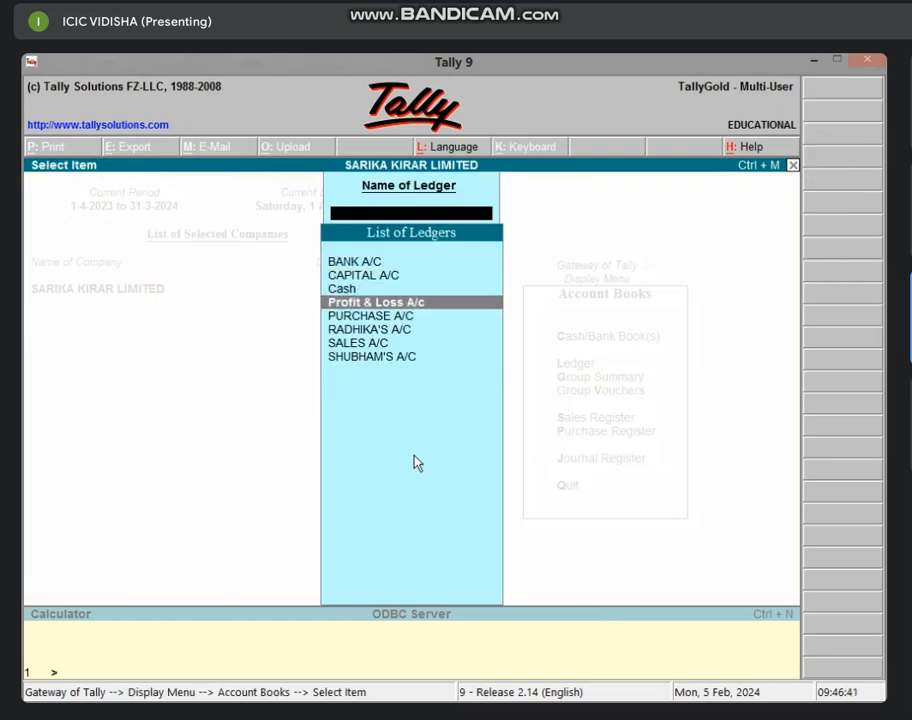
{"action": "key", "text": "Up"}
{"action": "key", "text": "Return"}
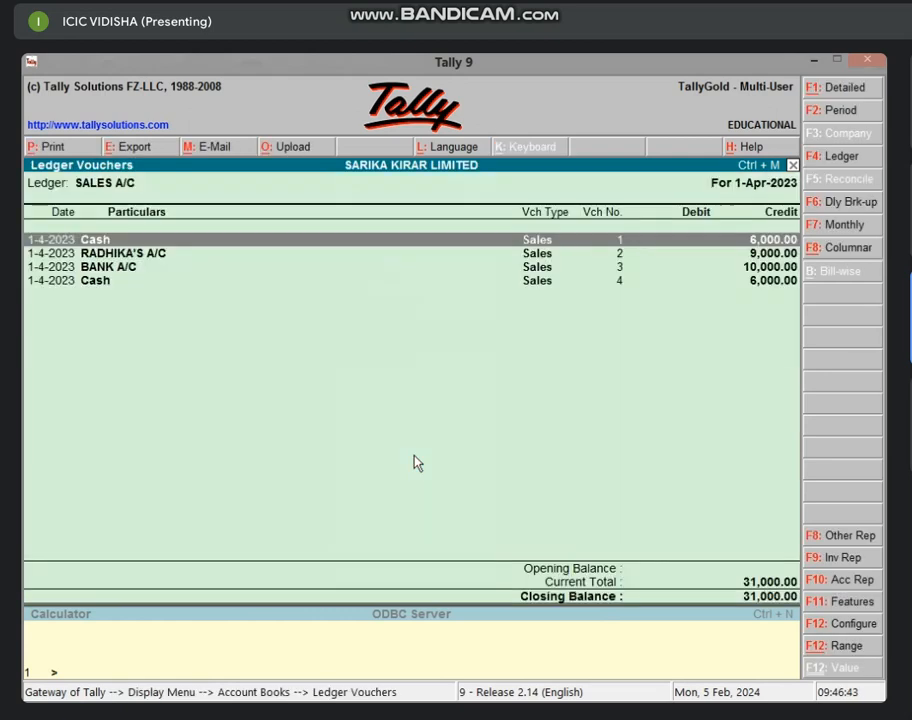
{"action": "key", "text": "Return"}
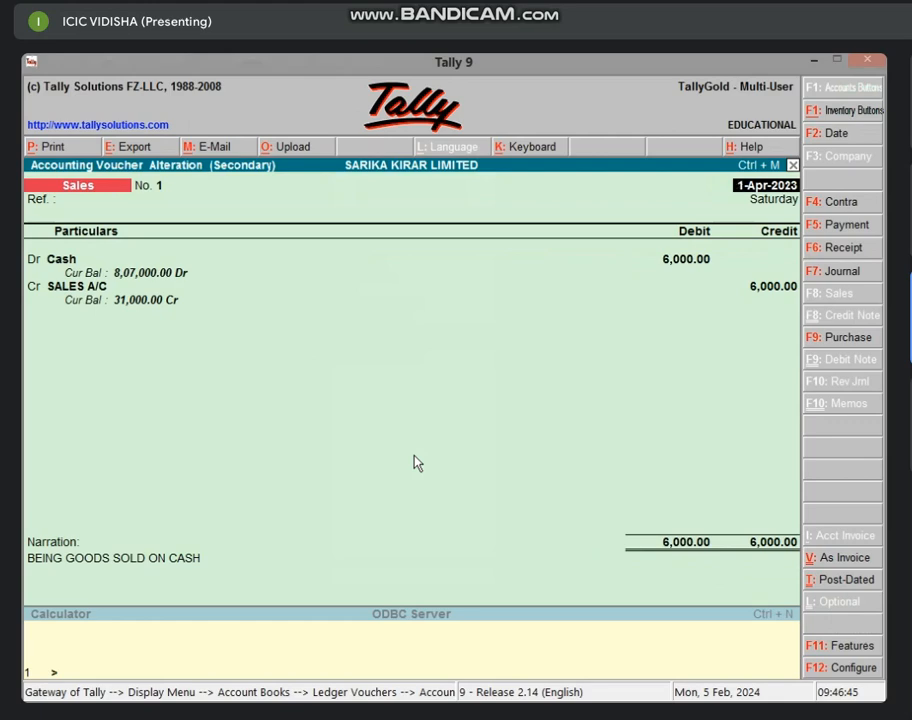
Preview the 6,000.00 invoice of sales voucher No. 1 full-size, scroll through it, then close the preview
{"action": "left_click", "coordinate": [77, 143]}
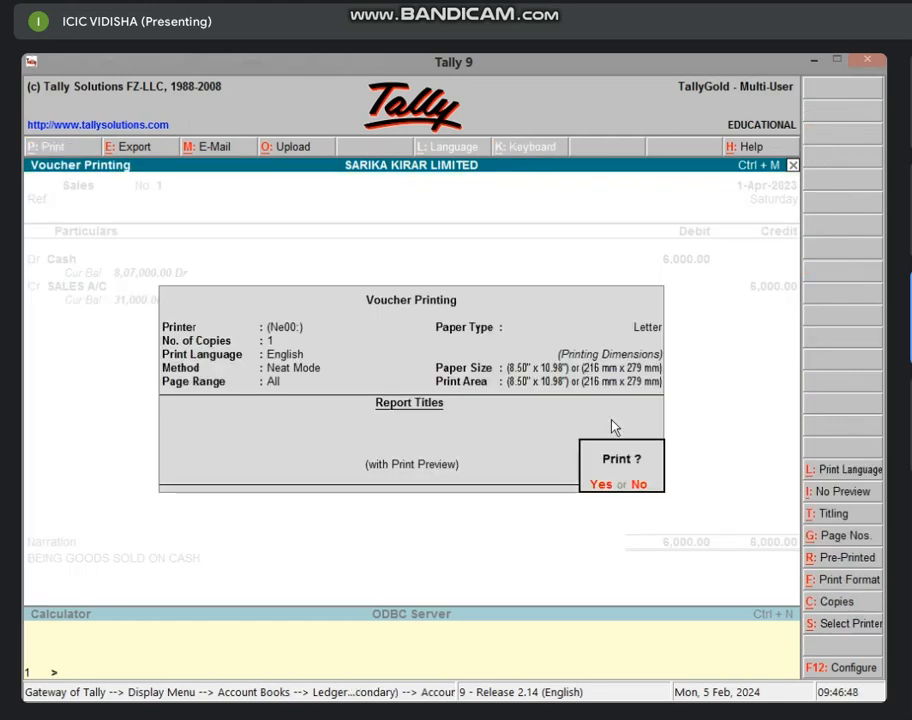
{"action": "left_click", "coordinate": [605, 487]}
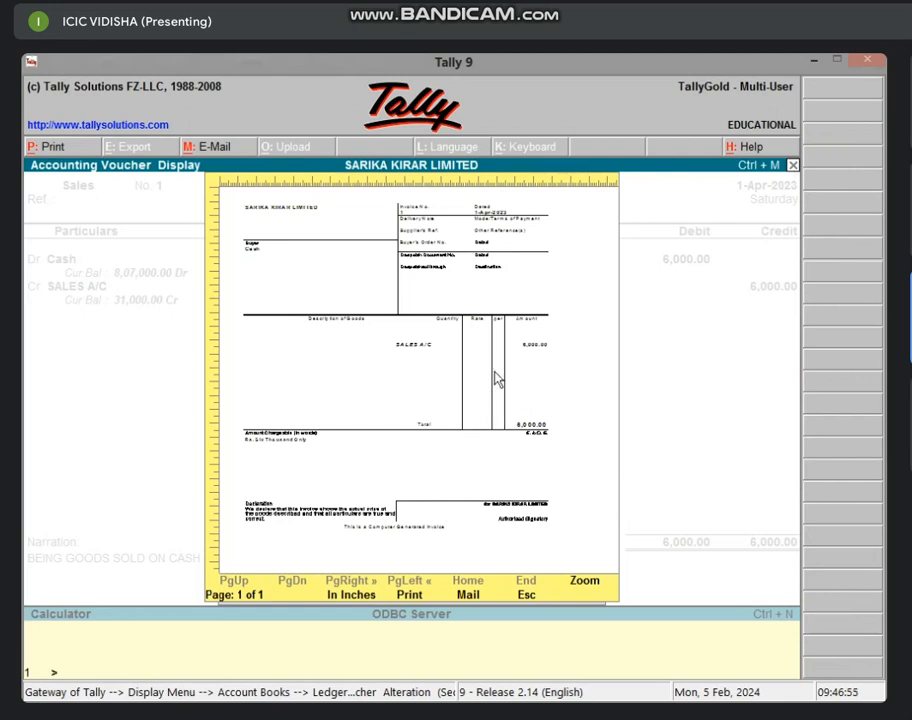
{"action": "left_click", "coordinate": [591, 589]}
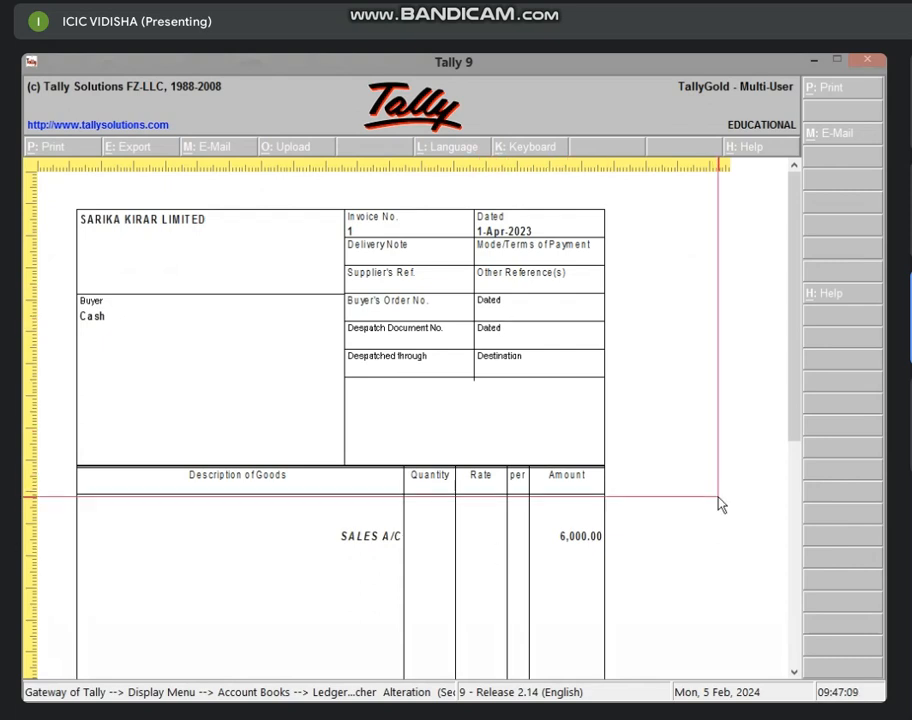
{"action": "left_click_drag", "start_coordinate": [807, 424], "coordinate": [807, 503]}
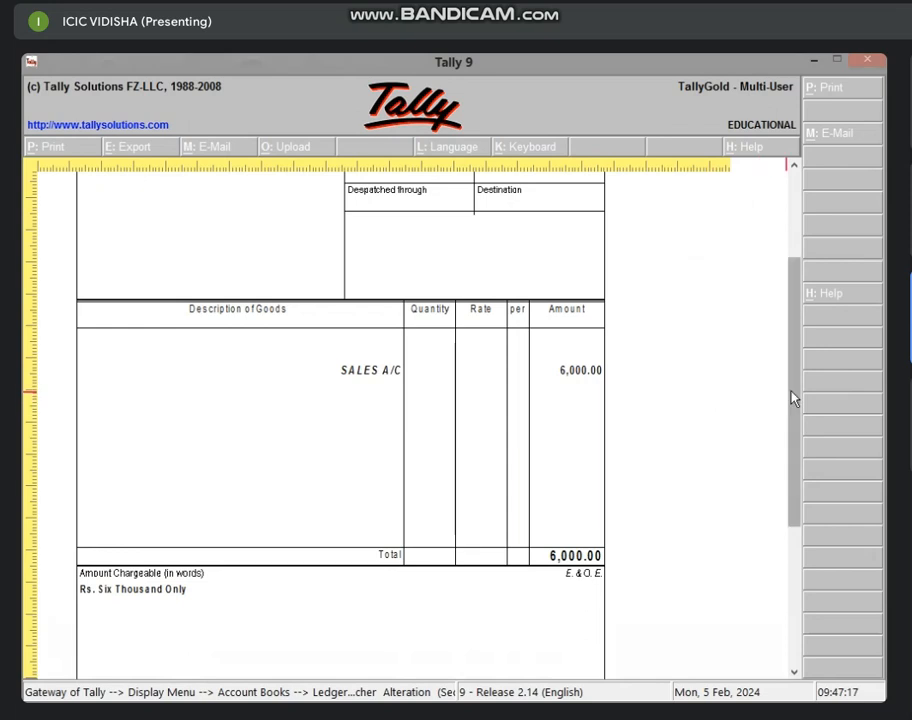
{"action": "left_click_drag", "start_coordinate": [798, 403], "coordinate": [798, 505]}
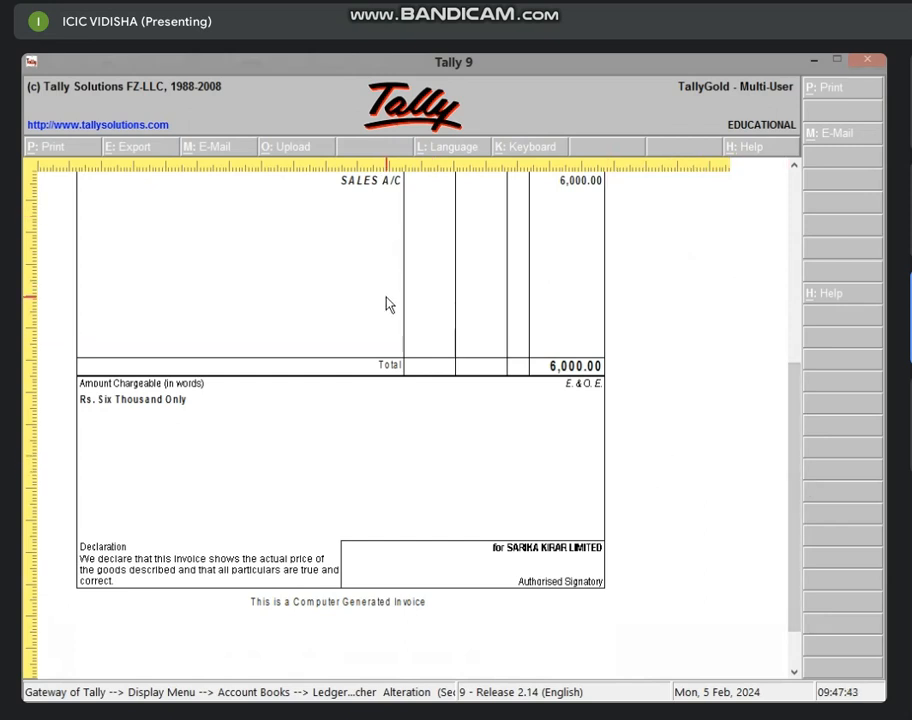
{"action": "key", "text": "Escape"}
{"action": "key", "text": "Escape"}
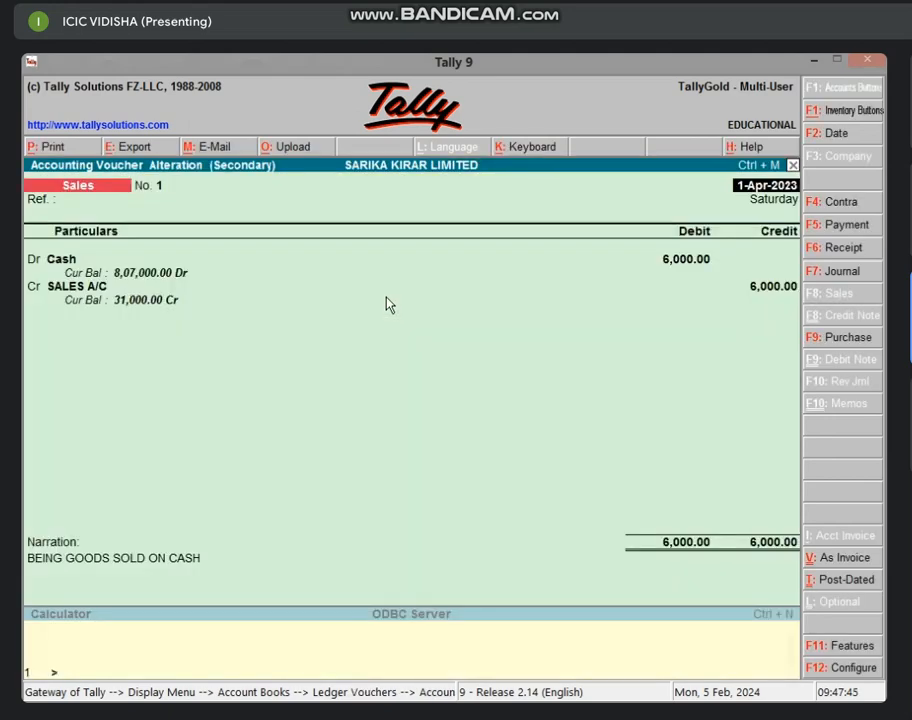
Back out of the sales voucher and ledger report to the Gateway of Tally
{"action": "key", "text": "Escape"}
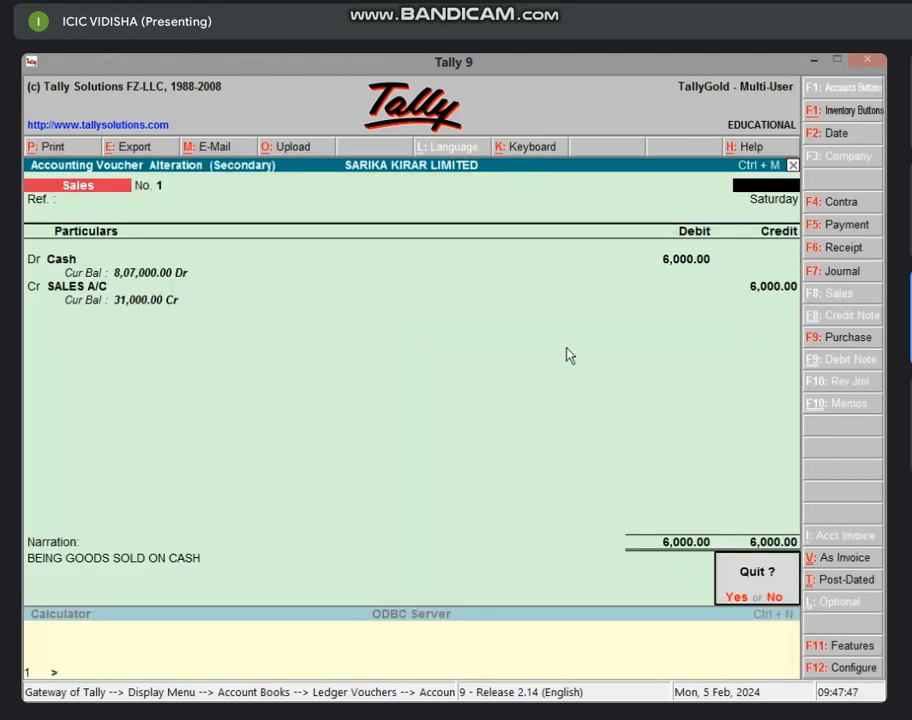
{"action": "key", "text": "y"}
{"action": "key", "text": "Escape"}
{"action": "key", "text": "Escape"}
{"action": "key", "text": "Escape"}
{"action": "key", "text": "Escape"}
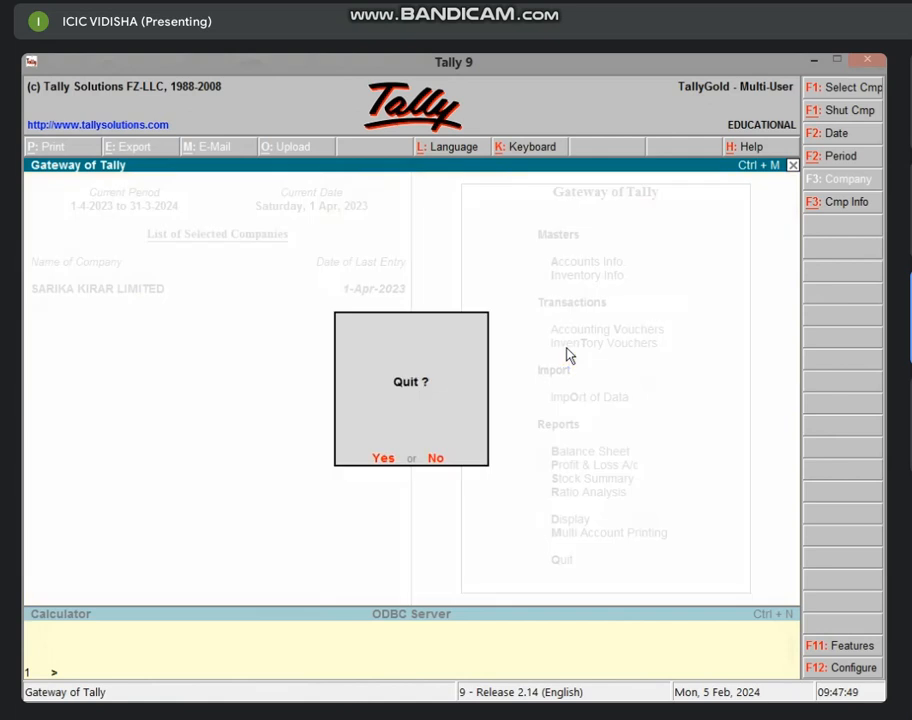
{"action": "key", "text": "n"}
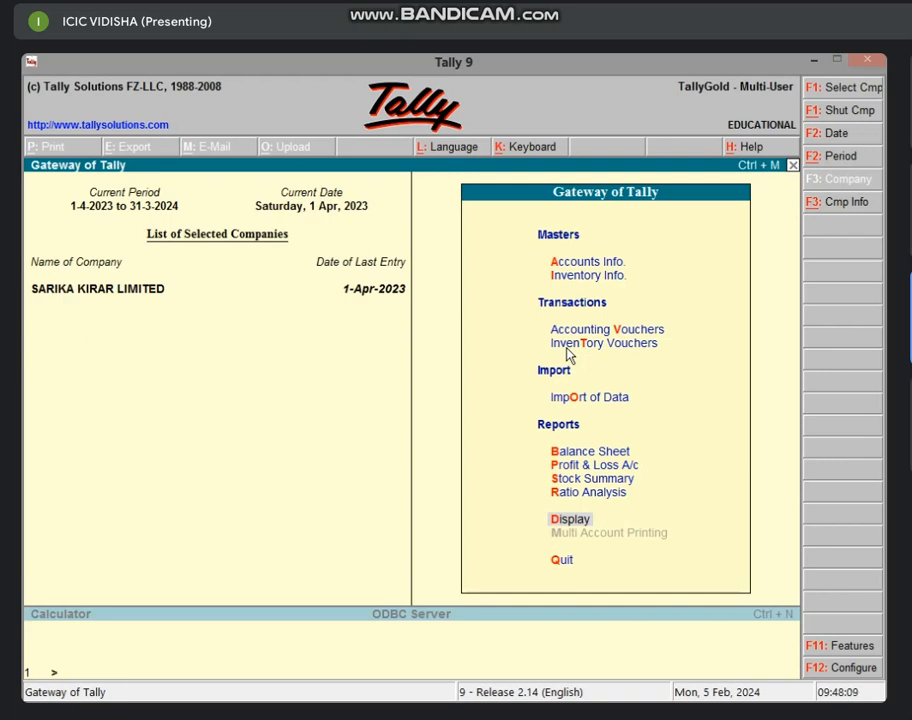
Reopen SALES A/C voucher No. 1 and bring up its Voucher Printing options (one copy, Neat Mode, Letter)
{"action": "key", "text": "Return"}
{"action": "type", "text": "al"}
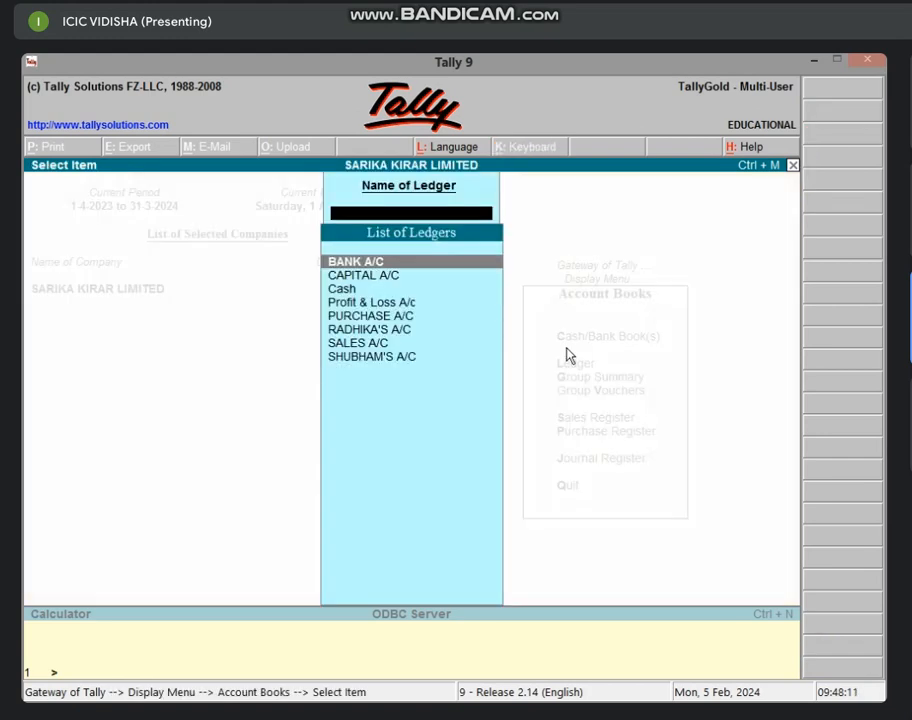
{"action": "type", "text": "S"}
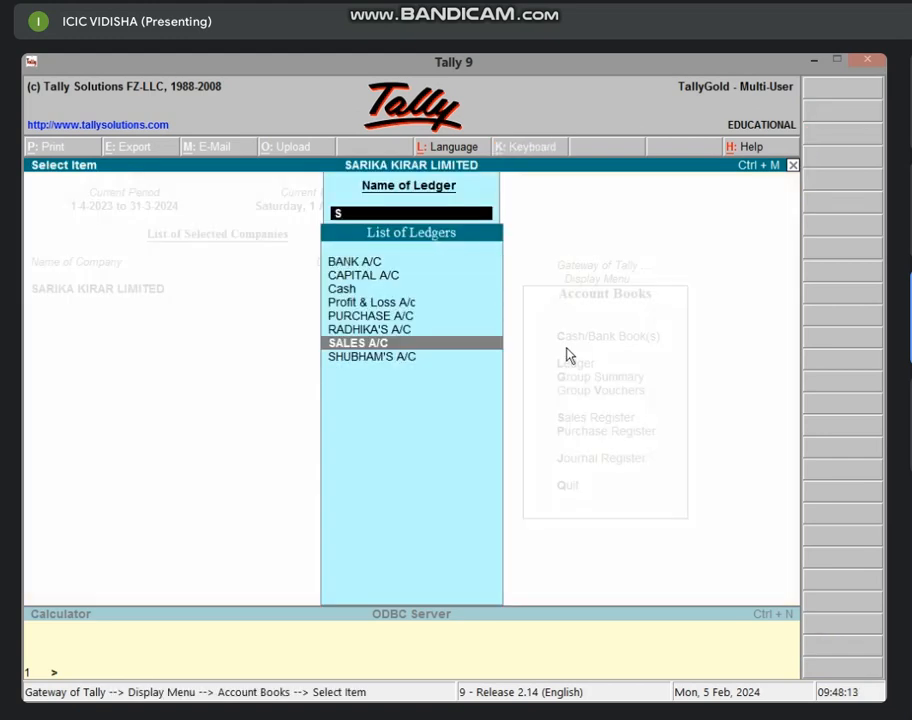
{"action": "key", "text": "Return"}
{"action": "key", "text": "Return"}
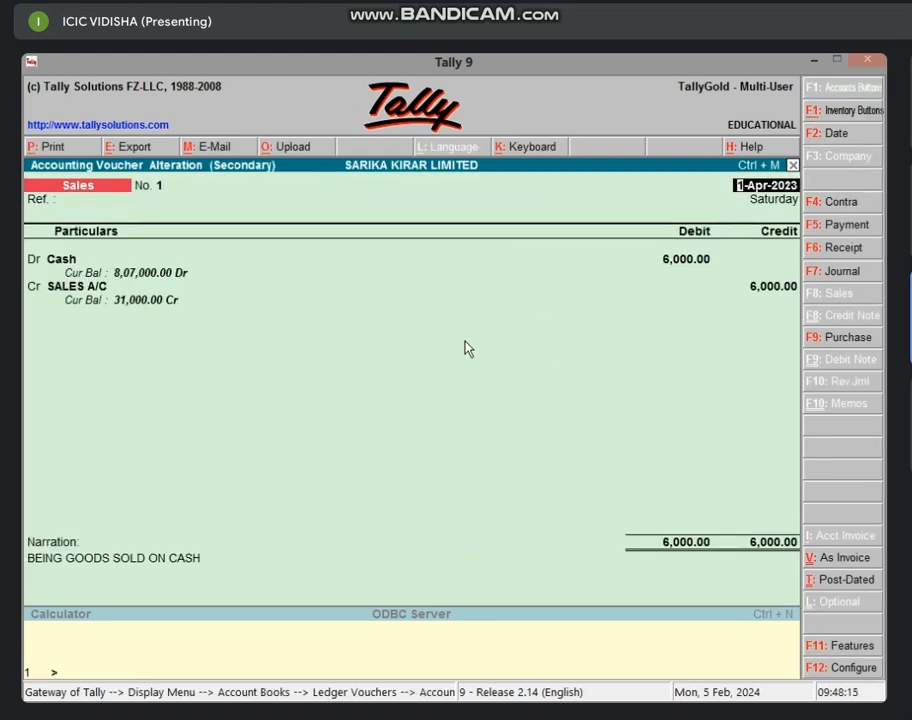
{"action": "left_click", "coordinate": [90, 152]}
{"action": "key", "text": "Return"}
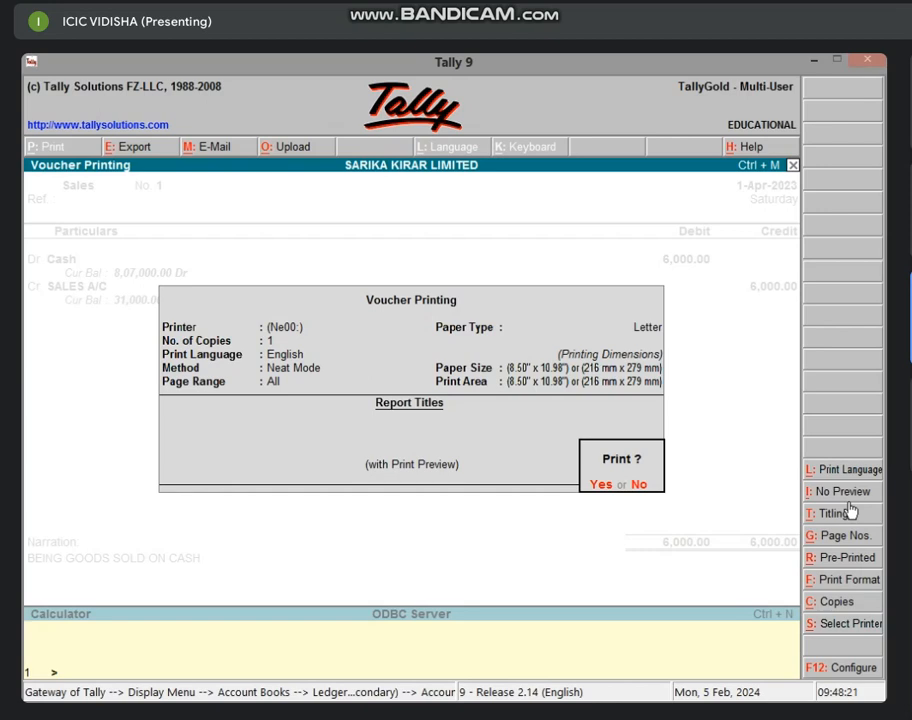
Turn off preview and save voucher No. 1's print output as TALLY (OpenXPS) in the Desktop folder
{"action": "key", "text": "alt+i"}
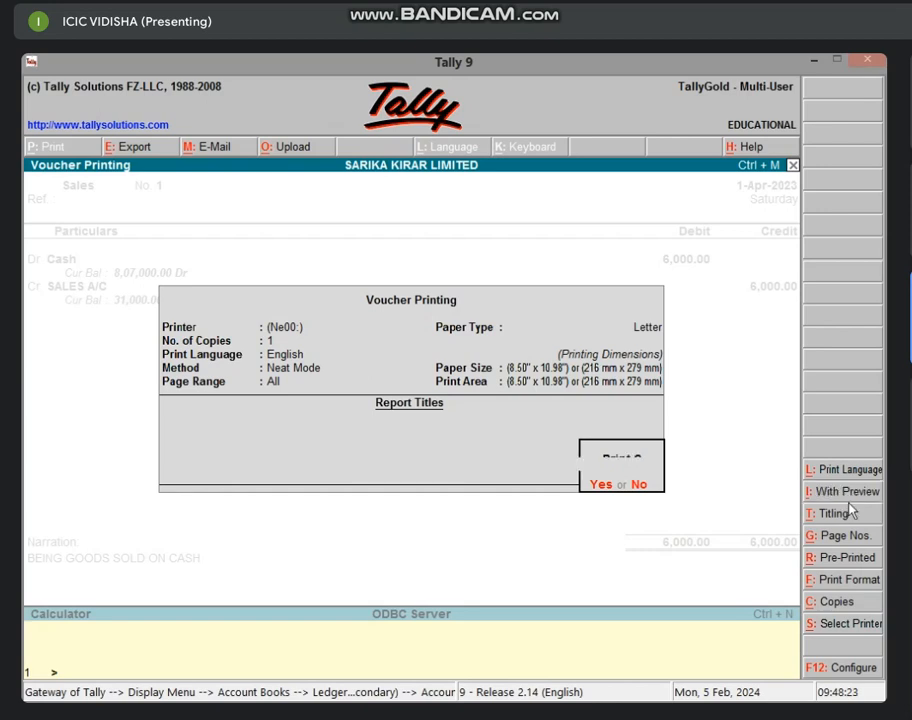
{"action": "left_click", "coordinate": [603, 489]}
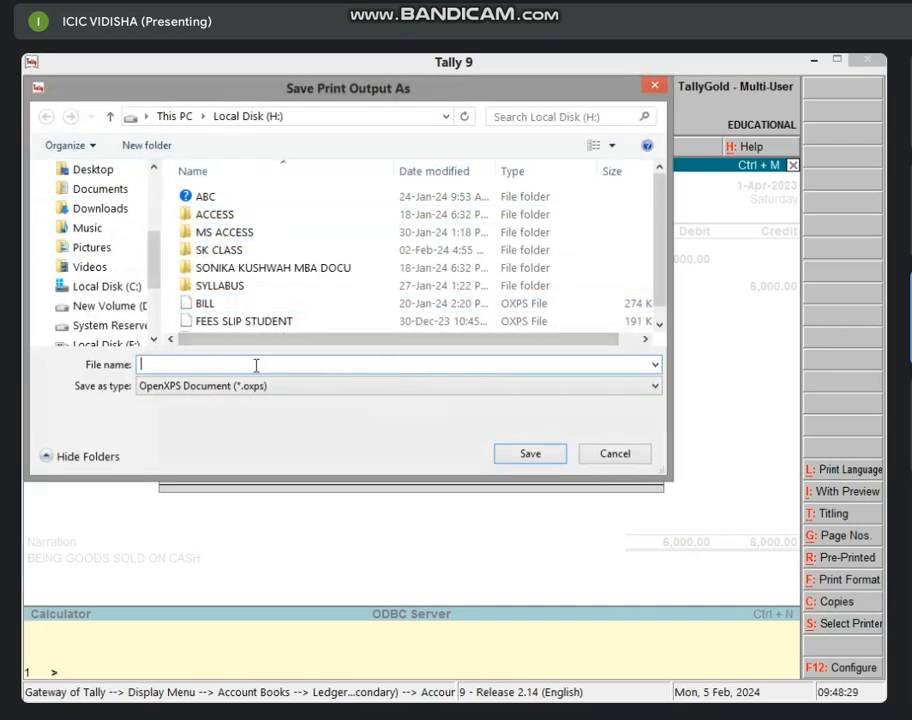
{"action": "scroll", "coordinate": [154, 340], "scroll_direction": "down", "scroll_amount": 2}
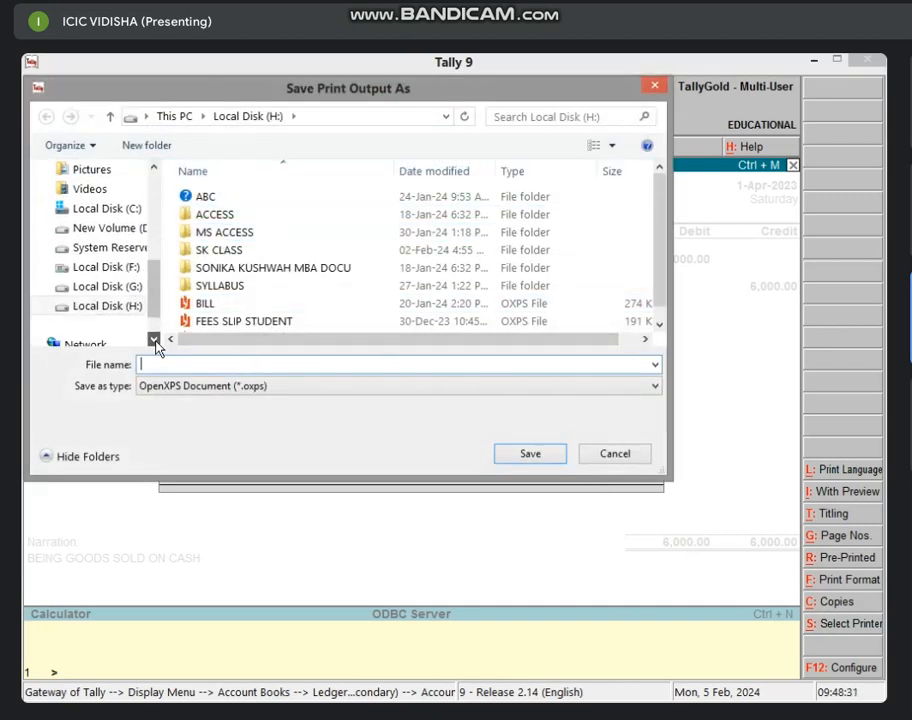
{"action": "scroll", "coordinate": [154, 172], "scroll_direction": "up", "scroll_amount": 4}
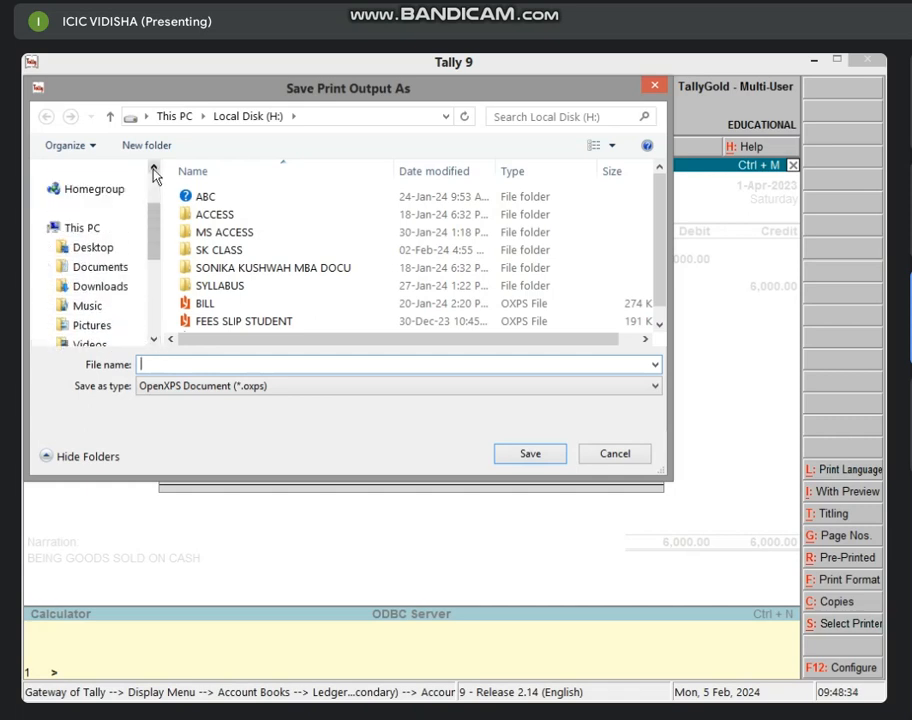
{"action": "left_click", "coordinate": [117, 252]}
{"action": "left_click", "coordinate": [179, 364]}
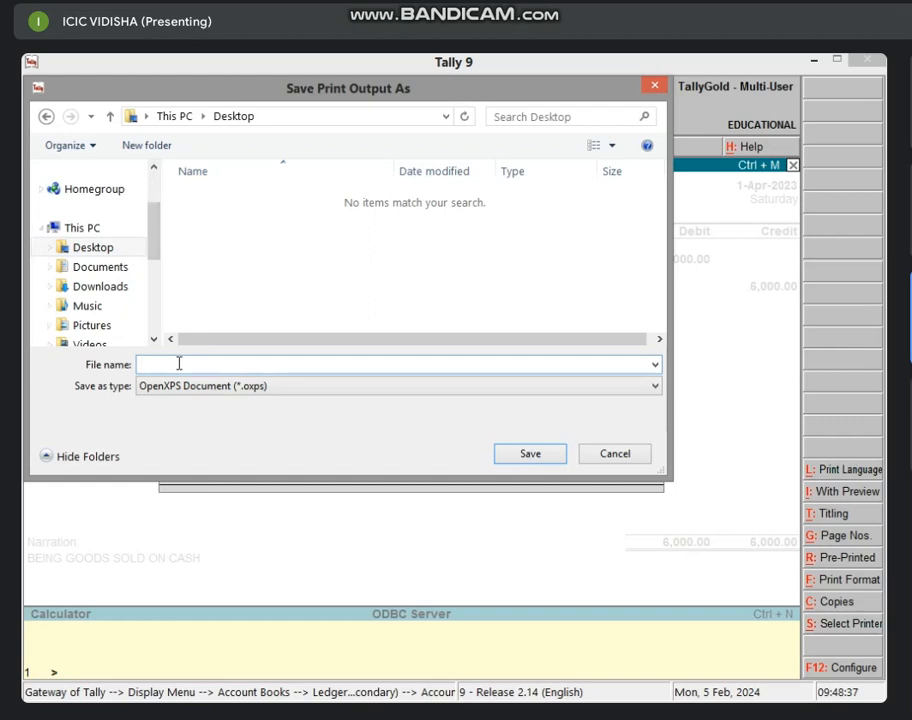
{"action": "type", "text": "TALLY"}
{"action": "left_click", "coordinate": [553, 456]}
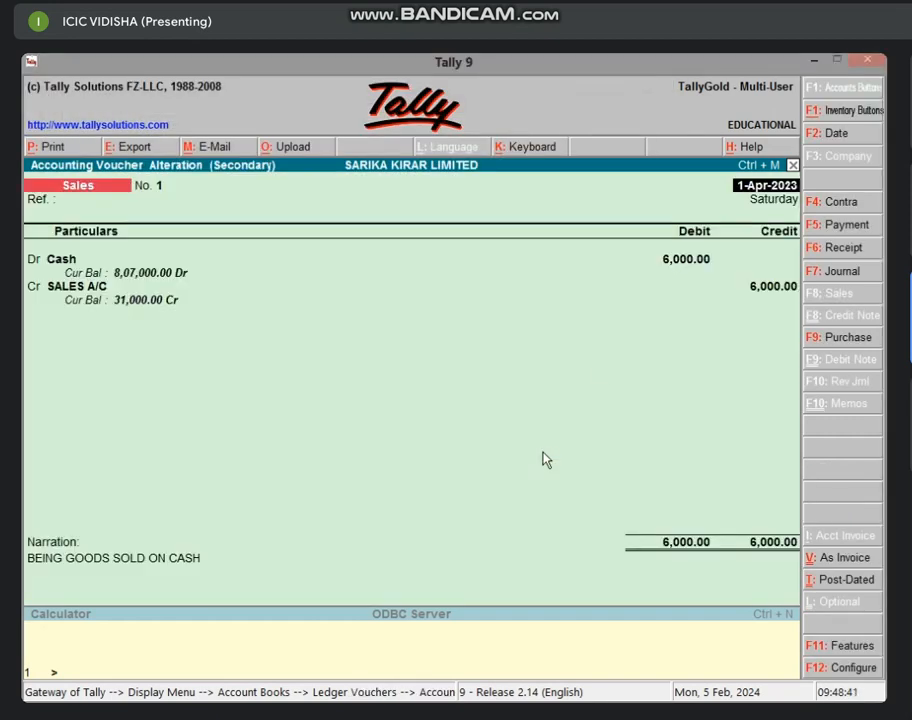
Minimize Tally, try opening TALLY.oxps on the desktop, and dismiss the 'app didn't start' error
{"action": "left_click", "coordinate": [818, 62]}
{"action": "right_click", "coordinate": [527, 205]}
{"action": "left_click", "coordinate": [556, 255]}
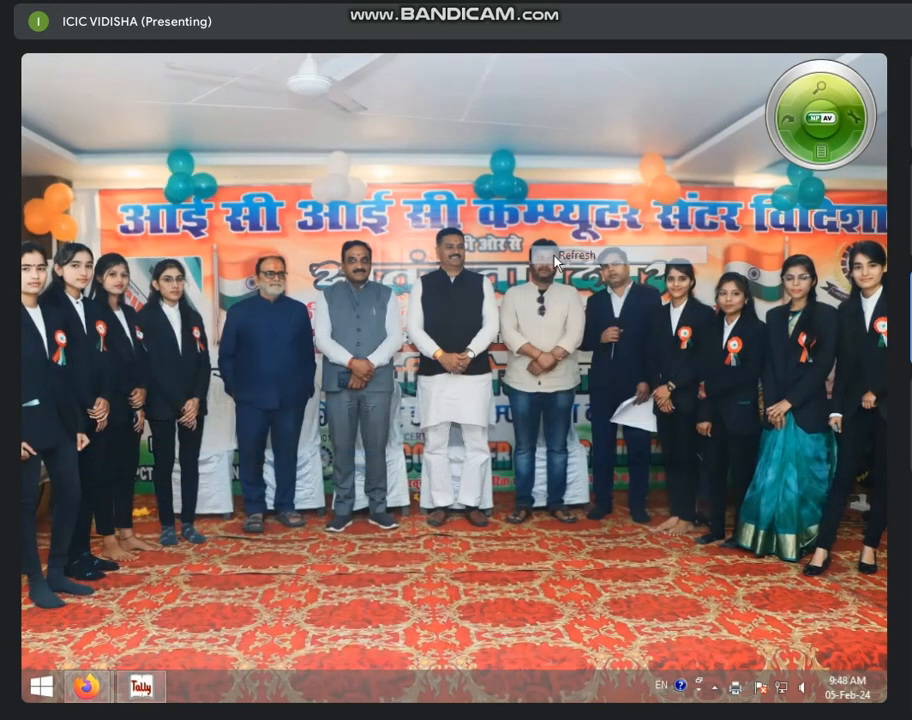
{"action": "double_click", "coordinate": [333, 111]}
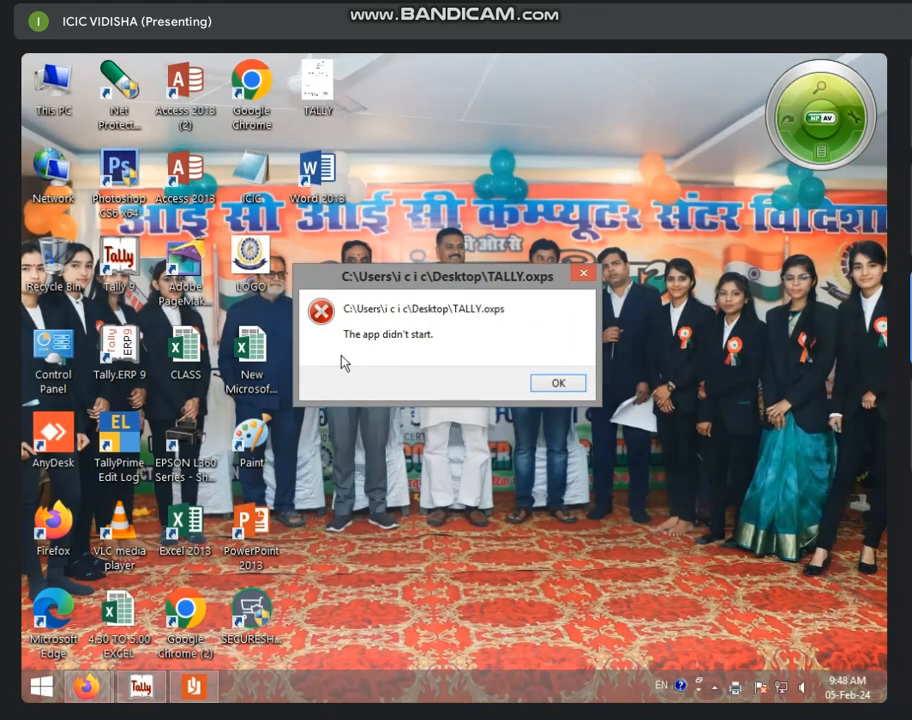
{"action": "left_click", "coordinate": [558, 385]}
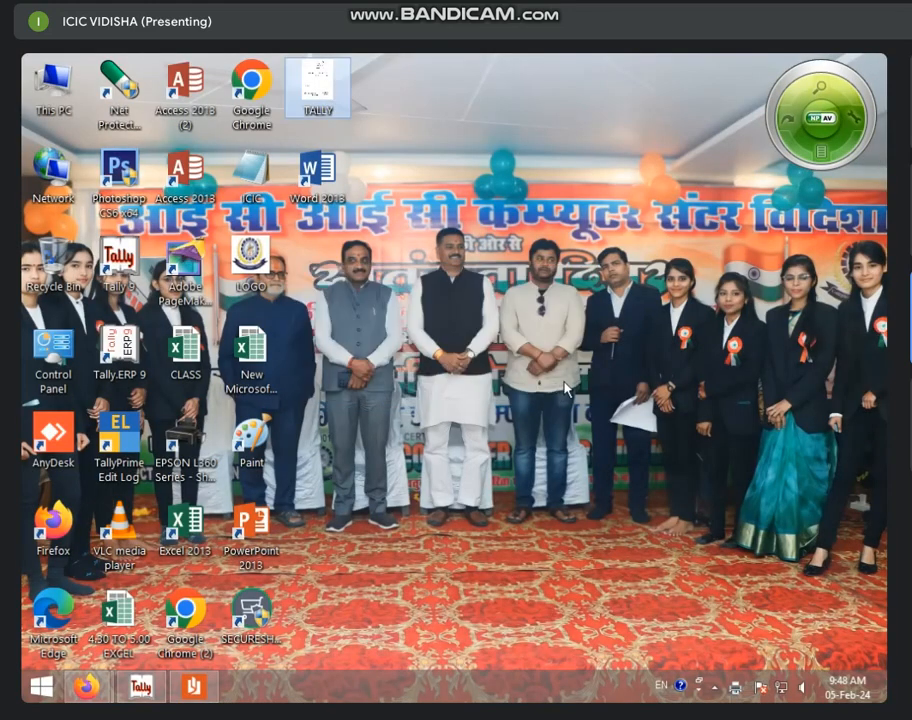
Delete the TALLY file from the desktop and bring the Tally 9 window back
{"action": "right_click", "coordinate": [558, 246]}
{"action": "left_click", "coordinate": [598, 294]}
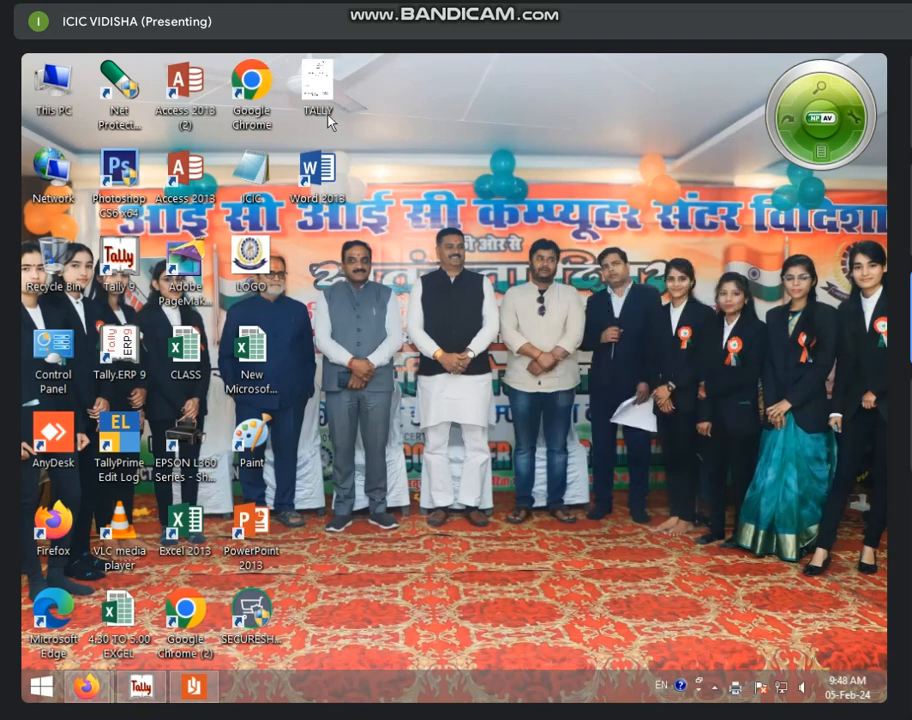
{"action": "key", "text": "Delete"}
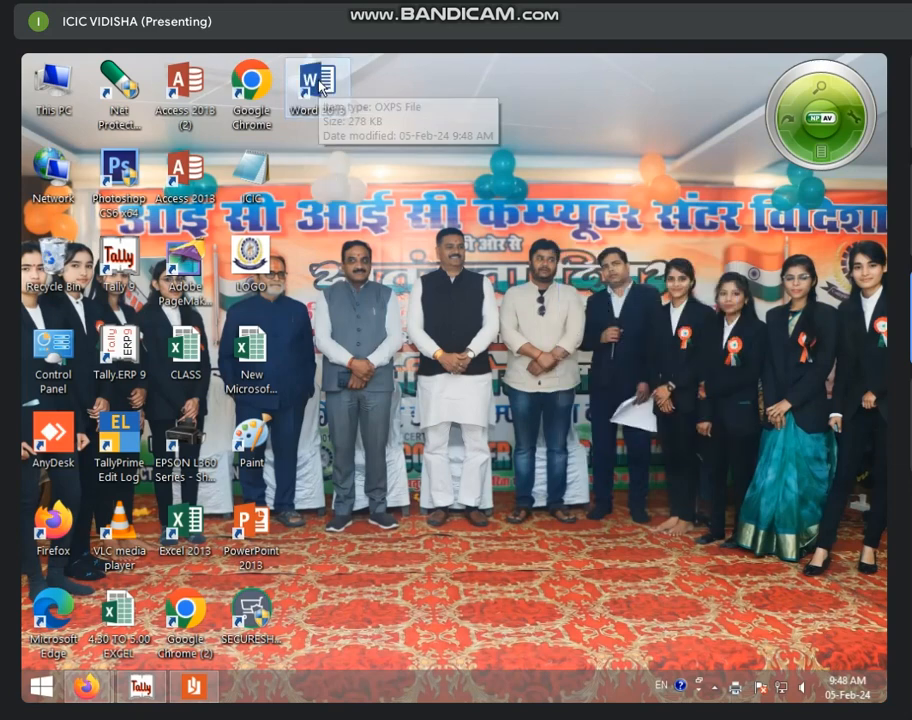
{"action": "right_click", "coordinate": [464, 124]}
{"action": "left_click", "coordinate": [505, 169]}
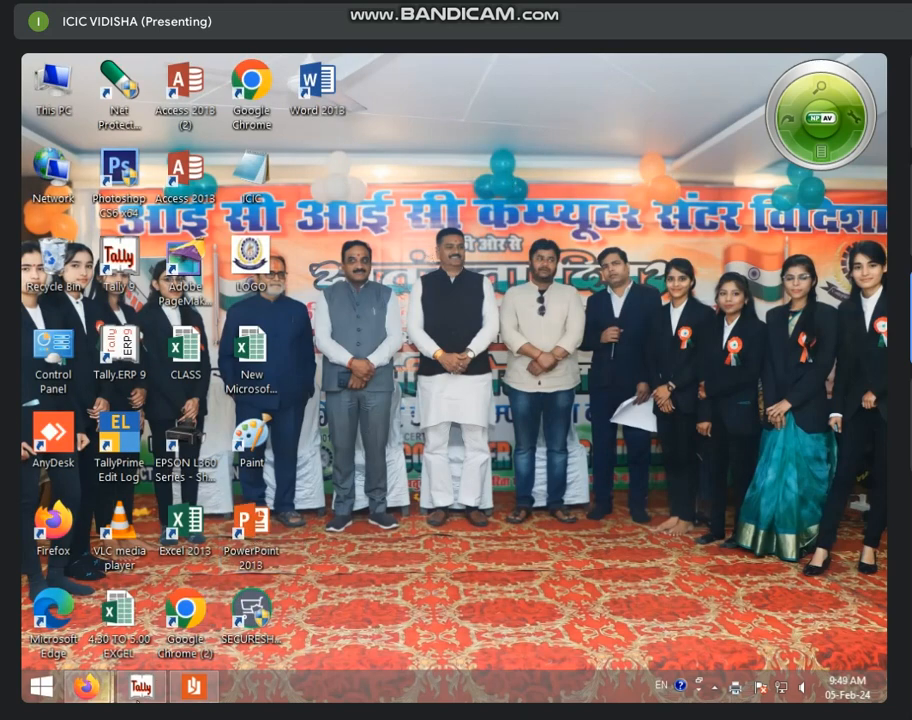
{"action": "left_click", "coordinate": [141, 689]}
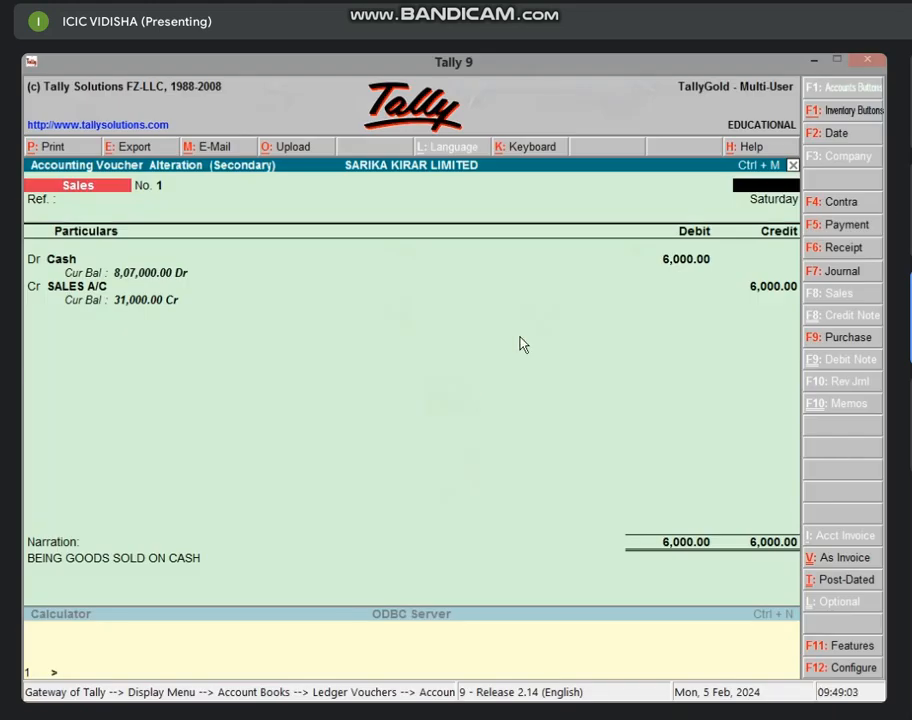
Quit the sales voucher without saving and back out of the ledger list to the Gateway of Tally
{"action": "key", "text": "Escape"}
{"action": "key", "text": "y"}
{"action": "key", "text": "Escape"}
{"action": "key", "text": "Escape"}
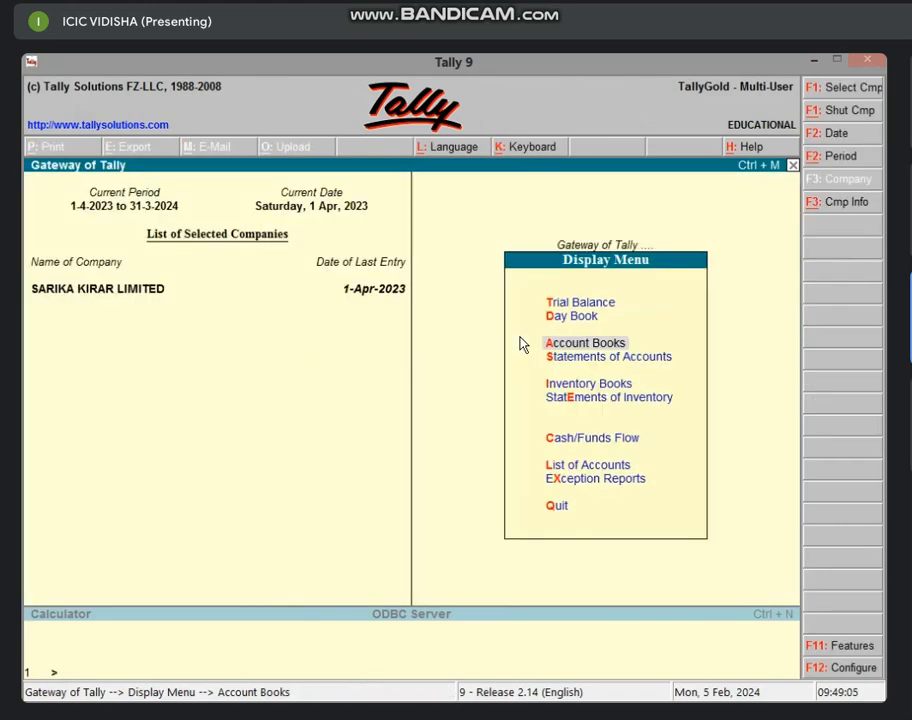
{"action": "key", "text": "Escape"}
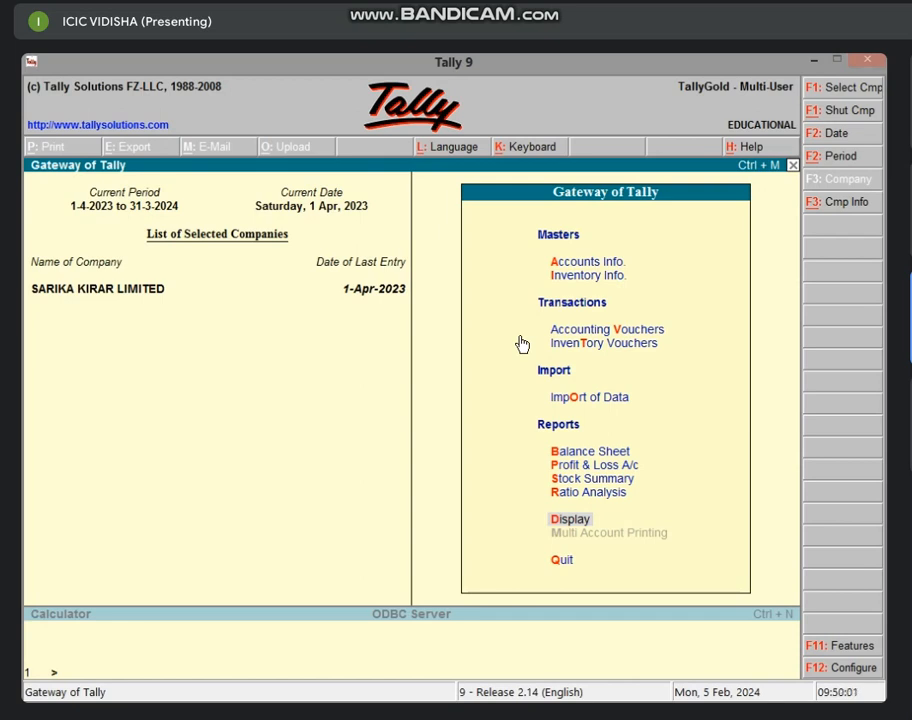
Create the ledger CHEQUE IN HAND A/C under Cash-in-Hand with no opening balance
{"action": "key", "text": "a"}
{"action": "key", "text": "l"}
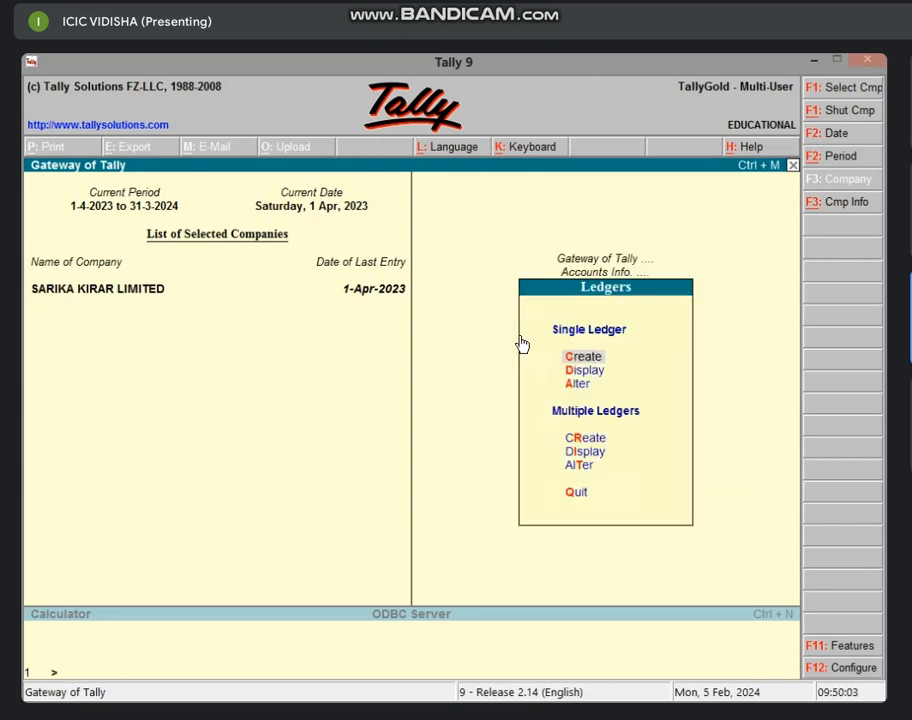
{"action": "key", "text": "Return"}
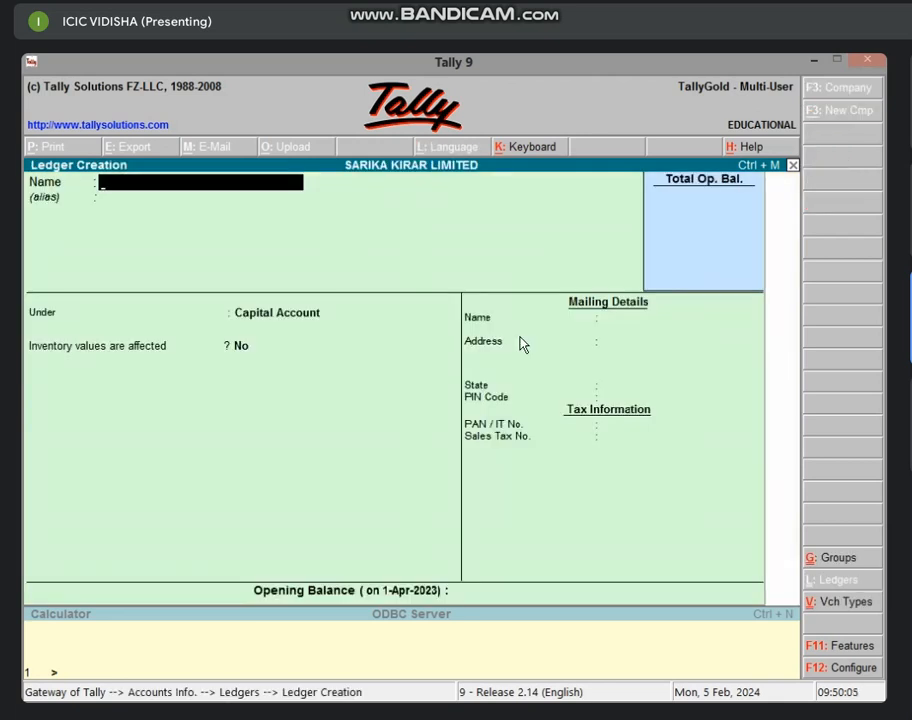
{"action": "type", "text": "CHEQUE"}
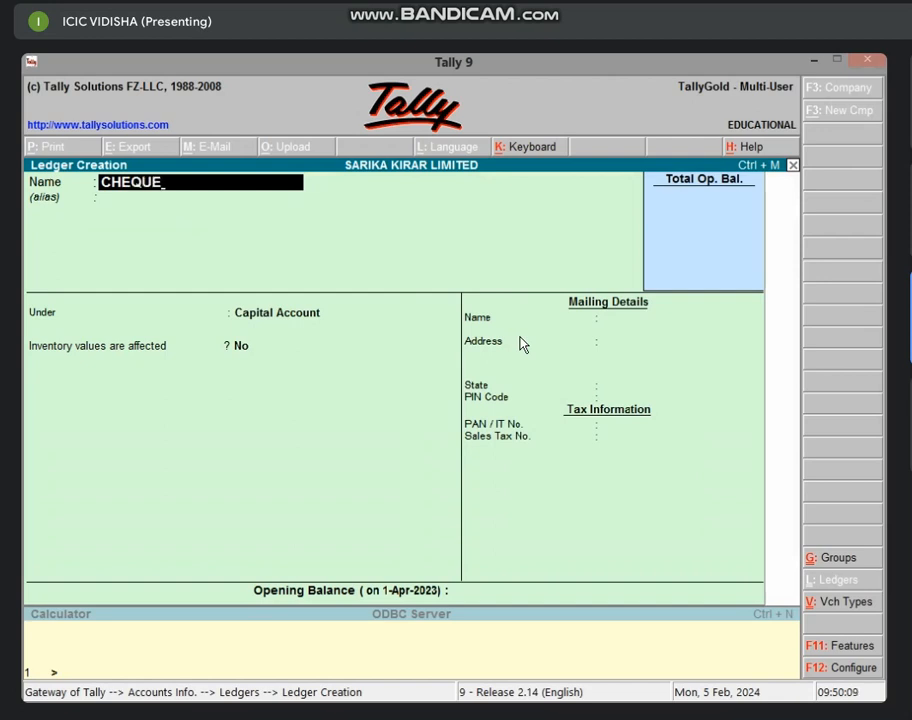
{"action": "type", "text": " IN HAND A/C"}
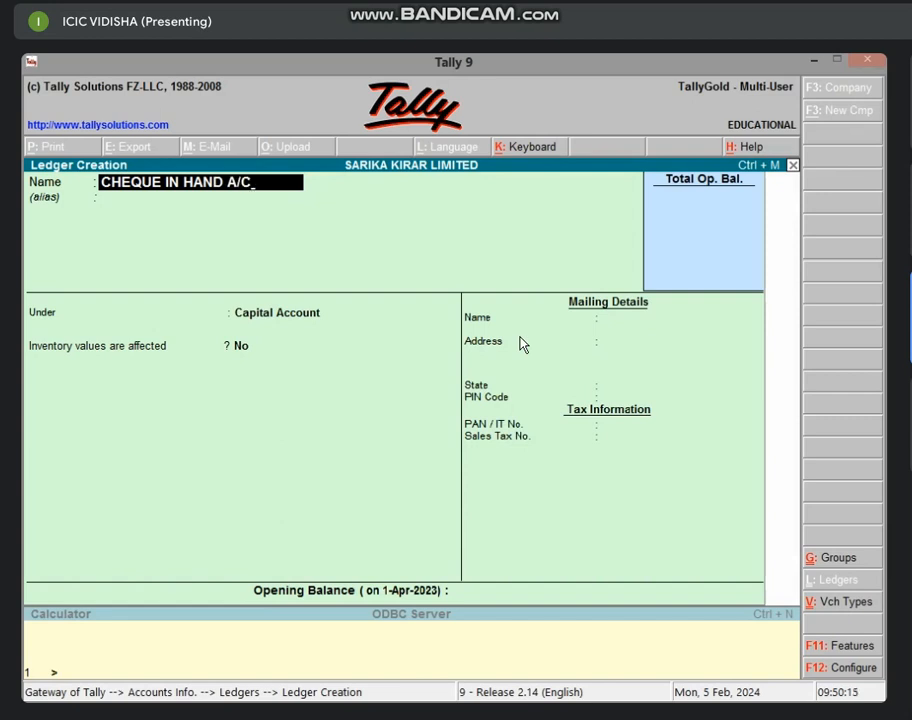
{"action": "key", "text": "Return"}
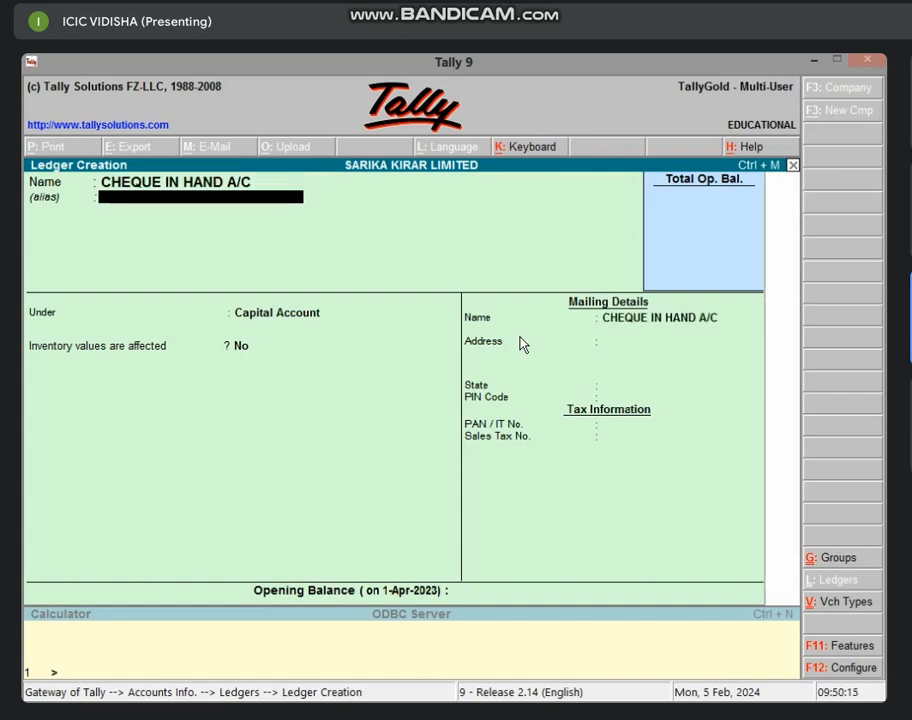
{"action": "key", "text": "Return"}
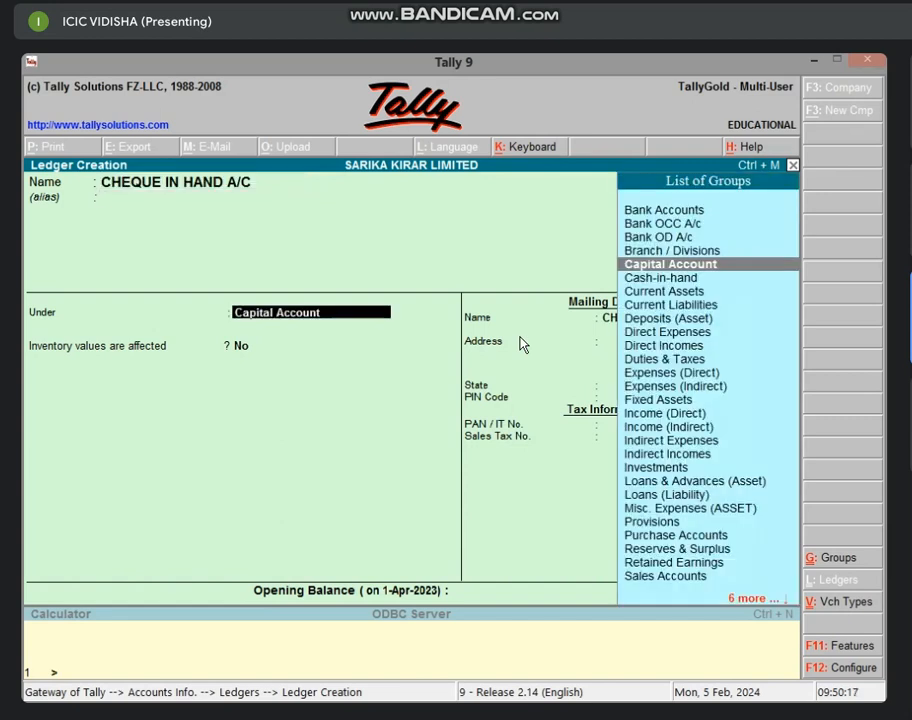
{"action": "type", "text": "CAS"}
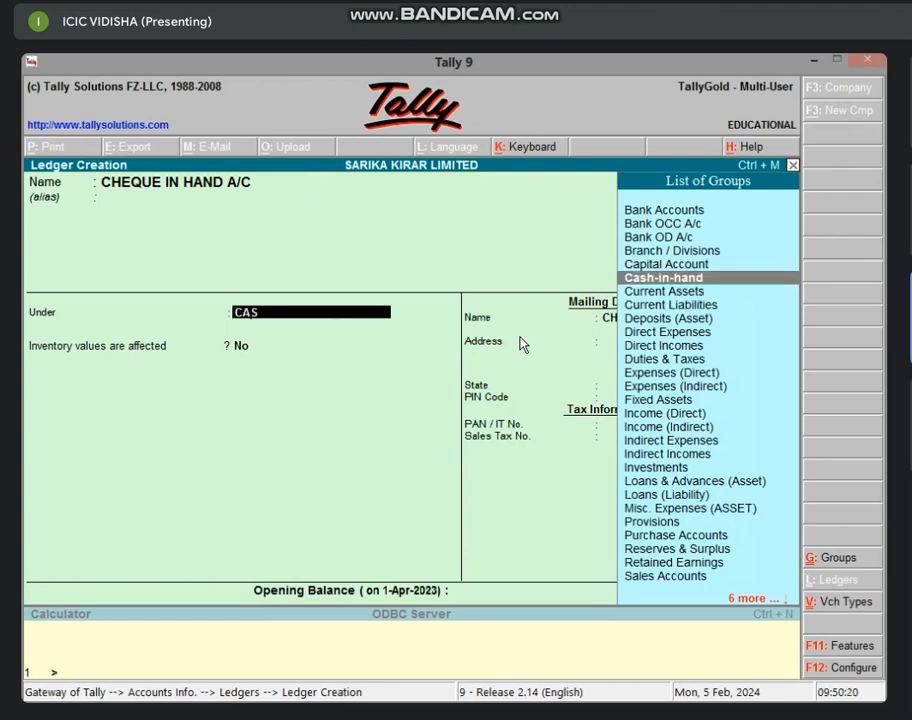
{"action": "key", "text": "Return"}
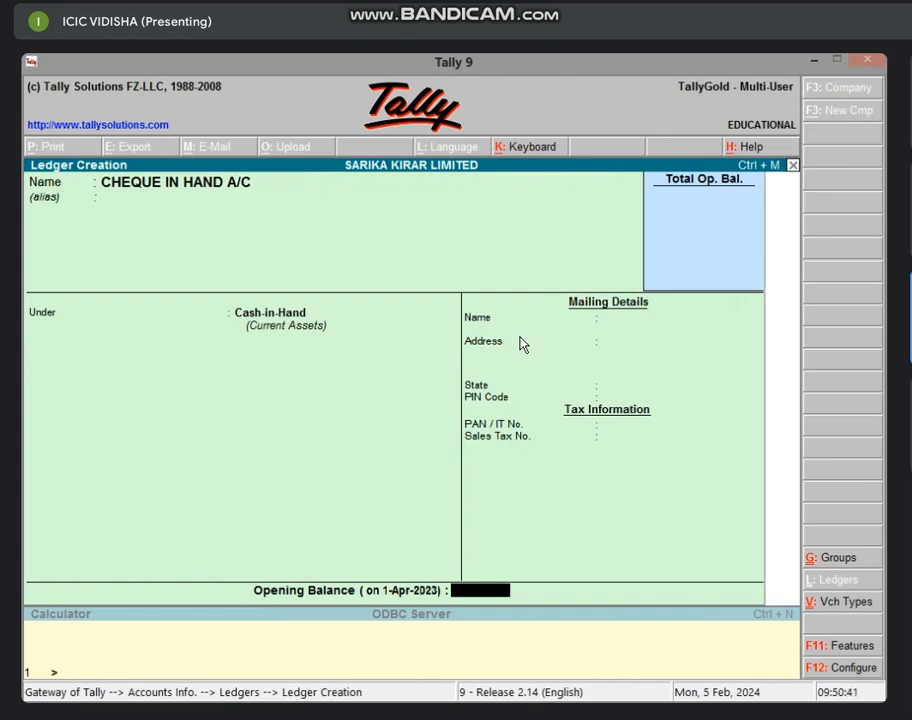
{"action": "key", "text": "Return"}
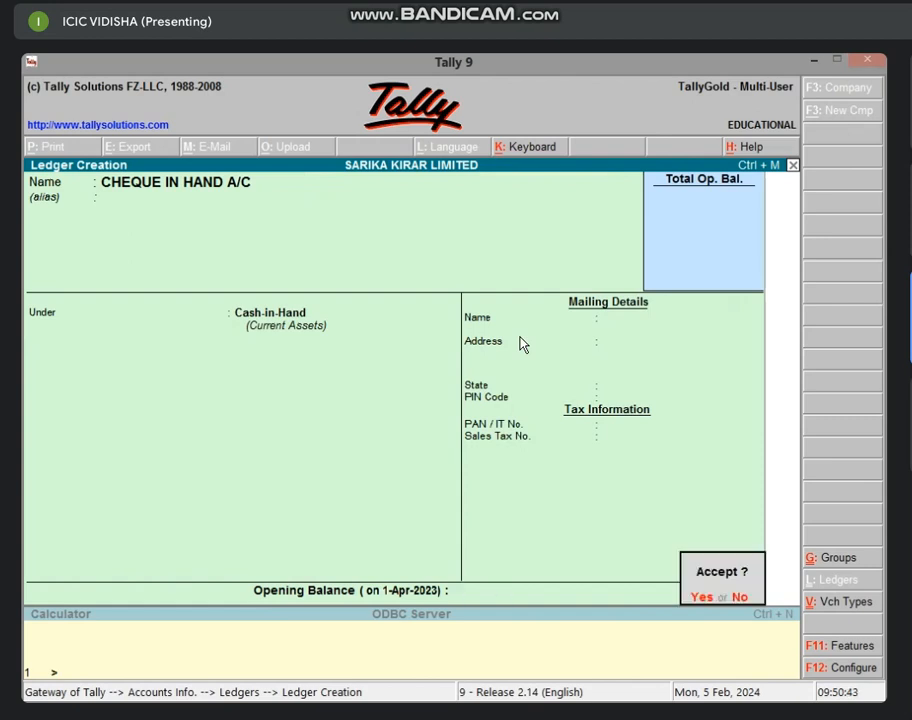
{"action": "key", "text": "Return"}
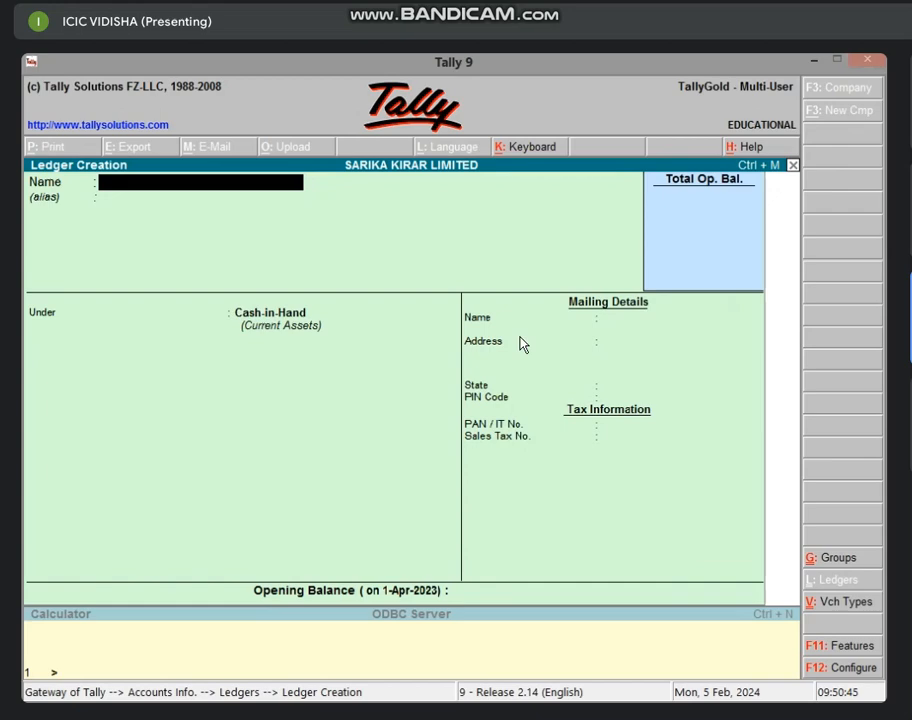
Leave the ledger creation screens and return to the Gateway of Tally
{"action": "key", "text": "Escape"}
{"action": "key", "text": "Return"}
{"action": "key", "text": "Escape"}
{"action": "key", "text": "Escape"}
{"action": "key", "text": "Escape"}
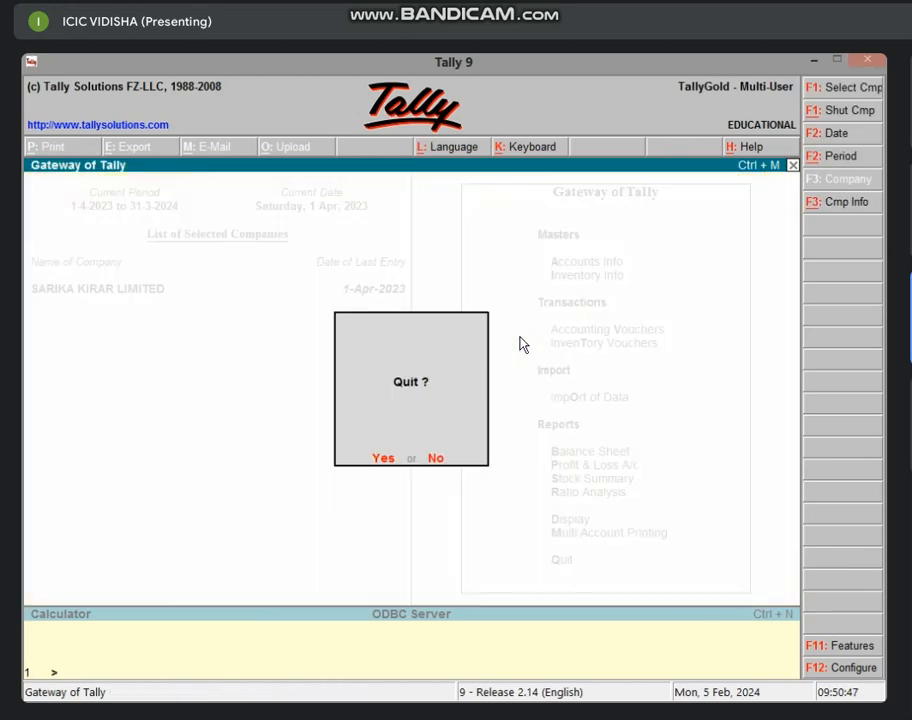
Stay in Tally and start a new Sales voucher No. 5
{"action": "key", "text": "n"}
{"action": "key", "text": "v"}
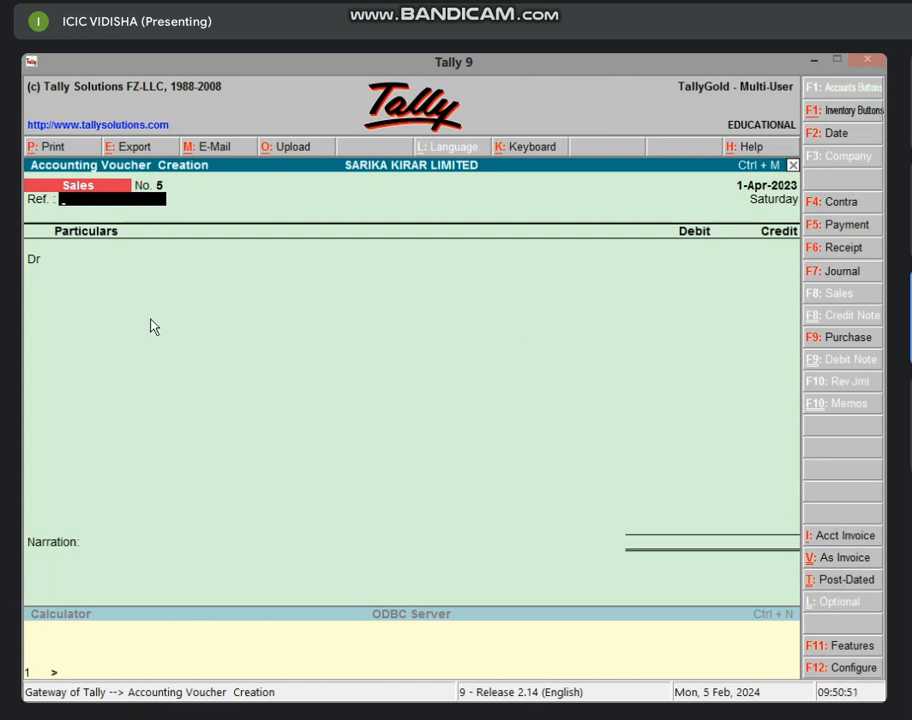
{"action": "key", "text": "Return"}
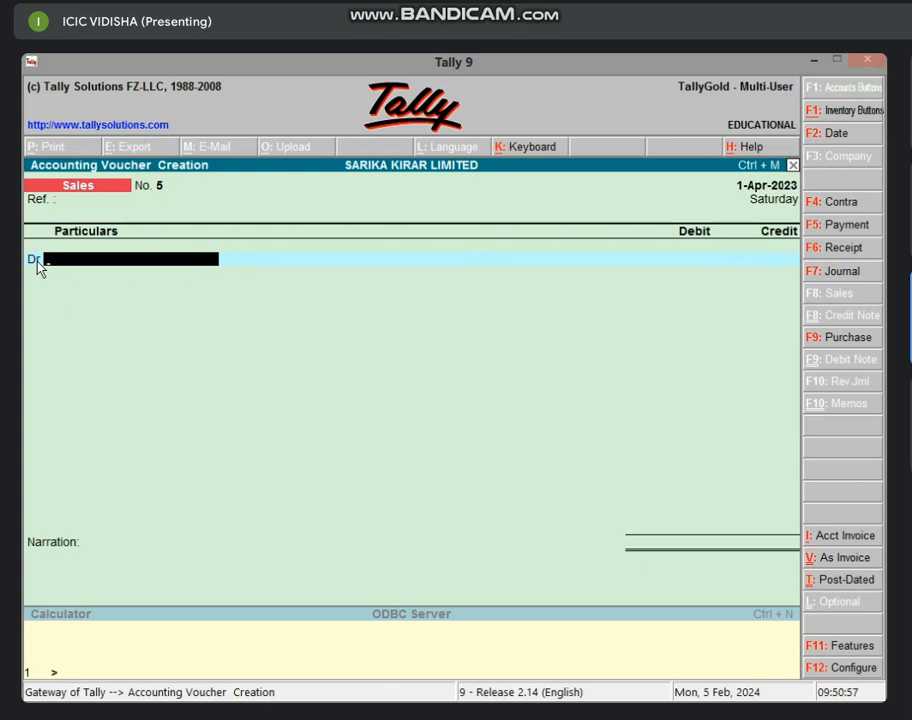
Set the voucher option 'Use Cr/Dr instead of To/By' to No
{"action": "key", "text": "F12"}
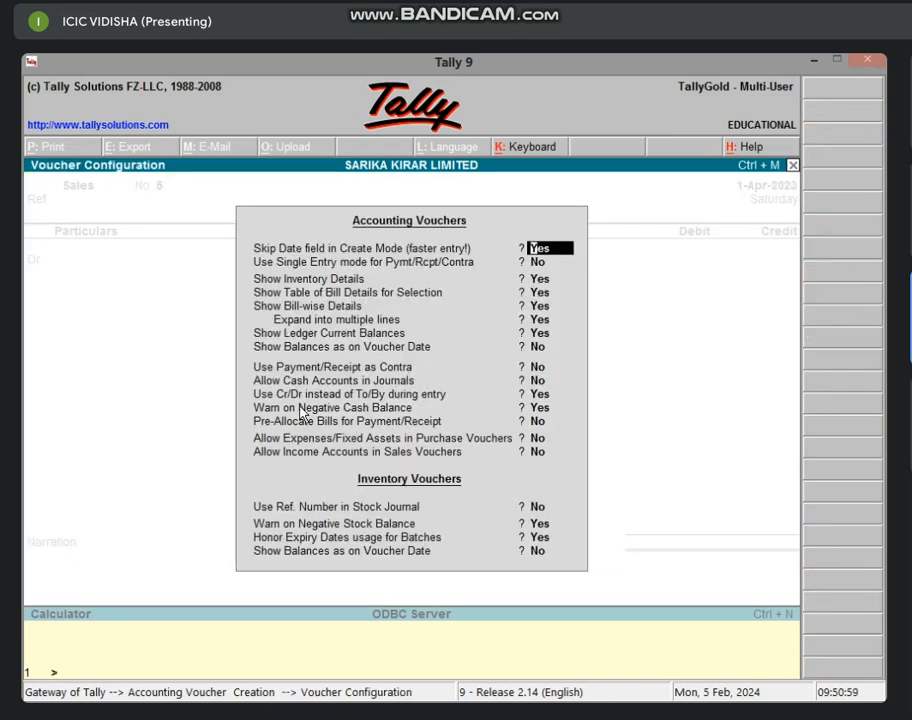
{"action": "left_click", "coordinate": [300, 396]}
{"action": "type", "text": "n"}
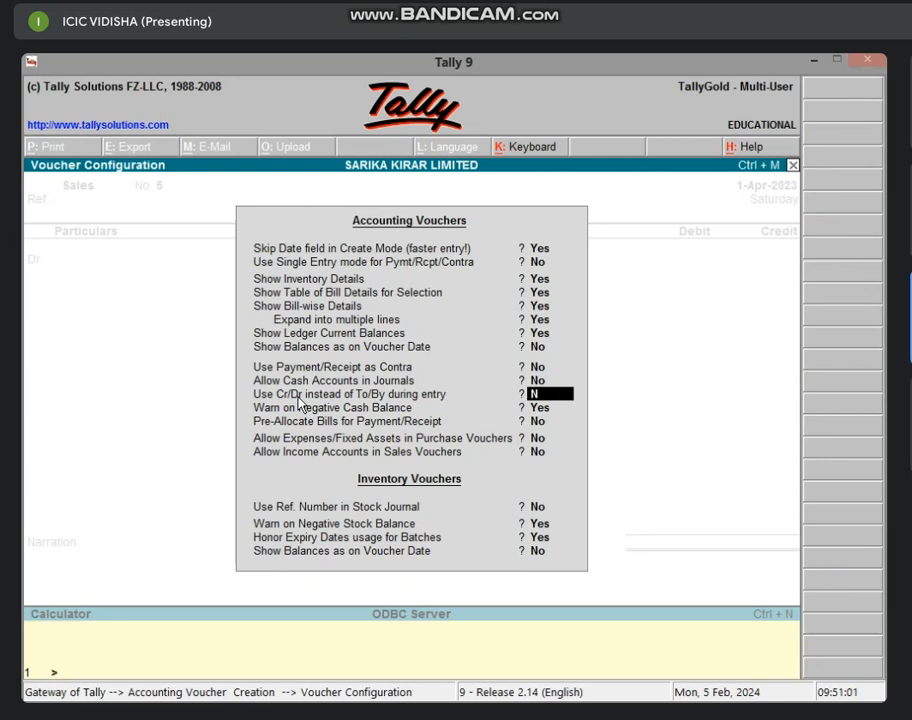
{"action": "key", "text": "Return"}
{"action": "key", "text": "ctrl+a"}
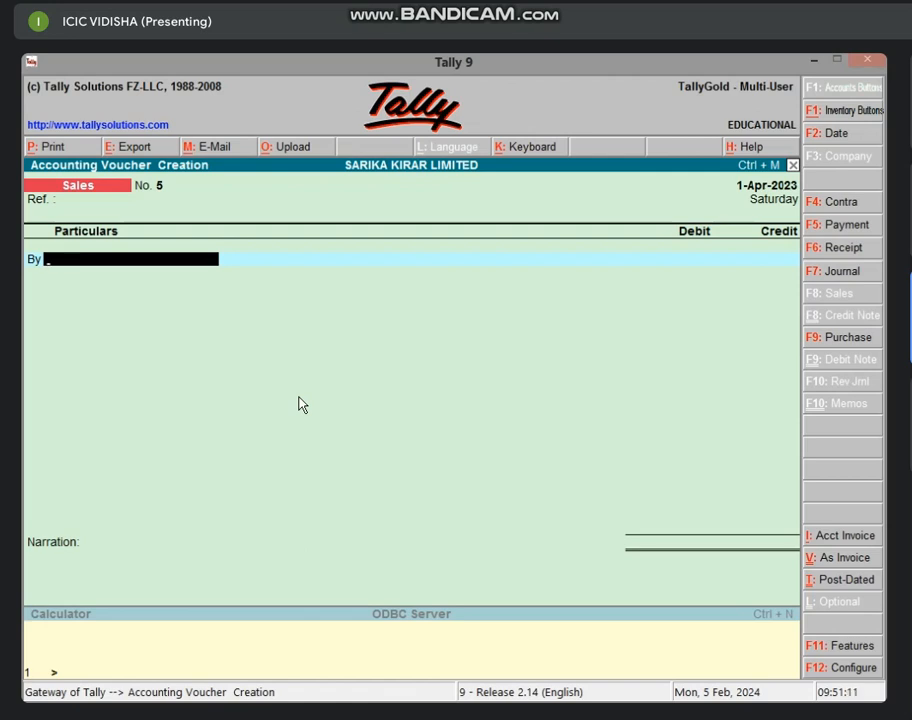
Enter voucher No. 5: By CHEQUE IN HAND A/C 5,000 debit, To SALES A/C 5,000 credit, and save
{"action": "type", "text": "C"}
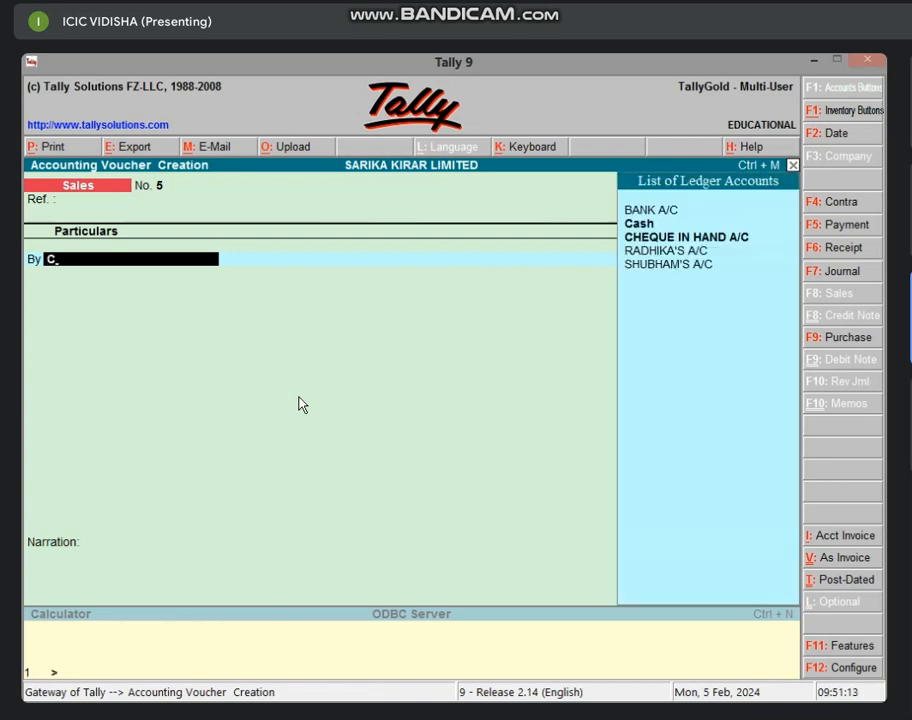
{"action": "key", "text": "Down"}
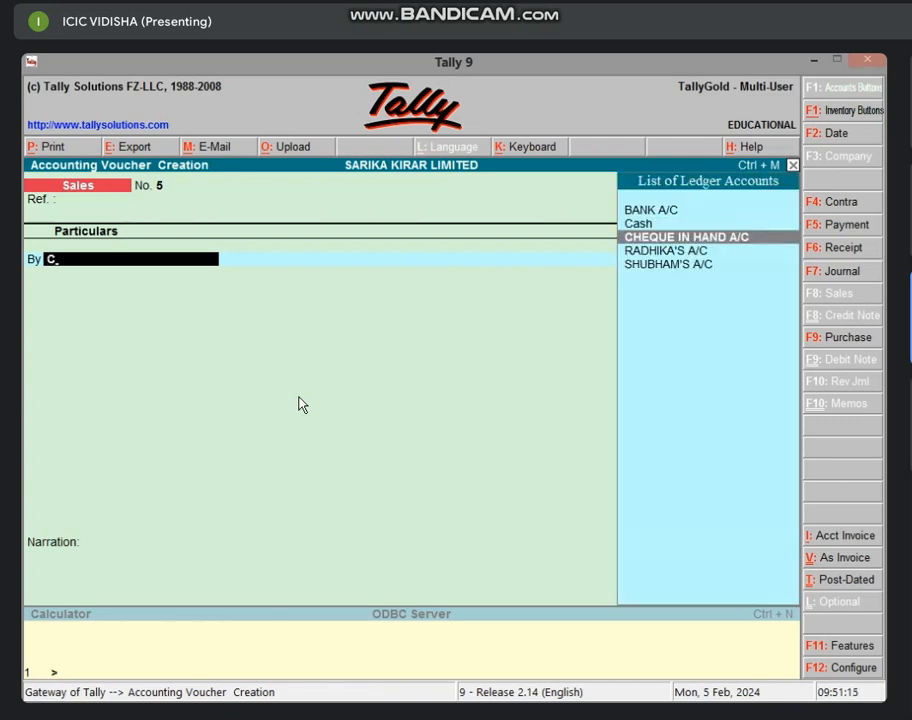
{"action": "key", "text": "Return"}
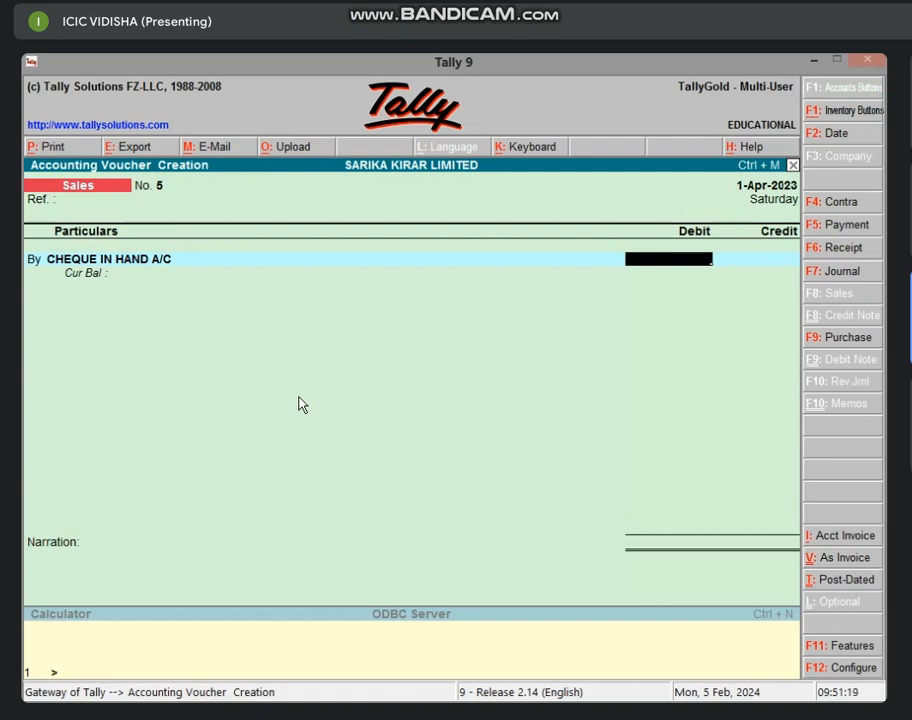
{"action": "type", "text": "5000"}
{"action": "key", "text": "Return"}
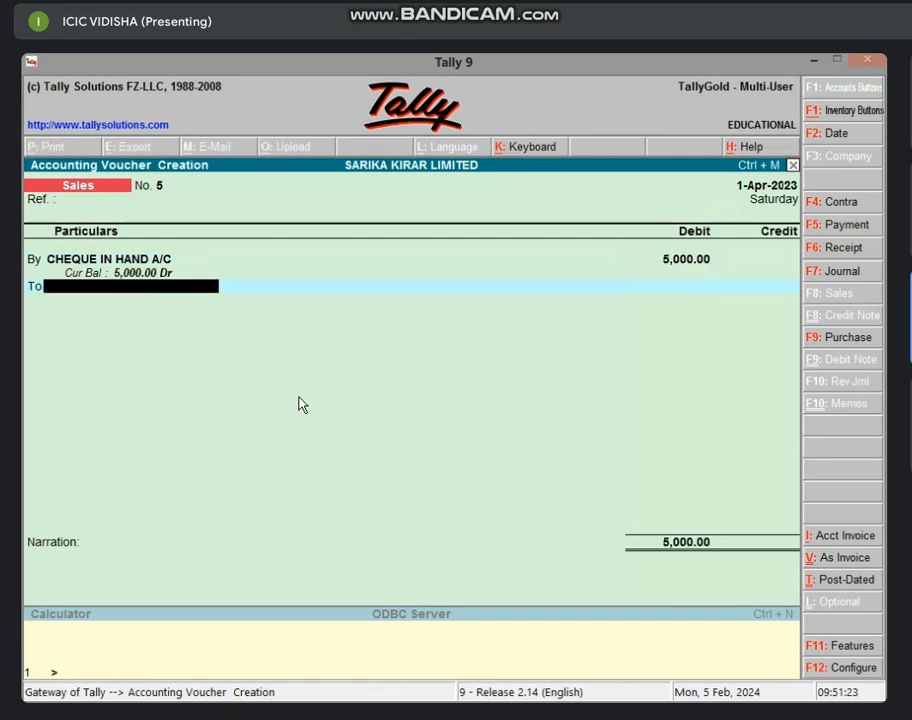
{"action": "type", "text": "s"}
{"action": "key", "text": "Return"}
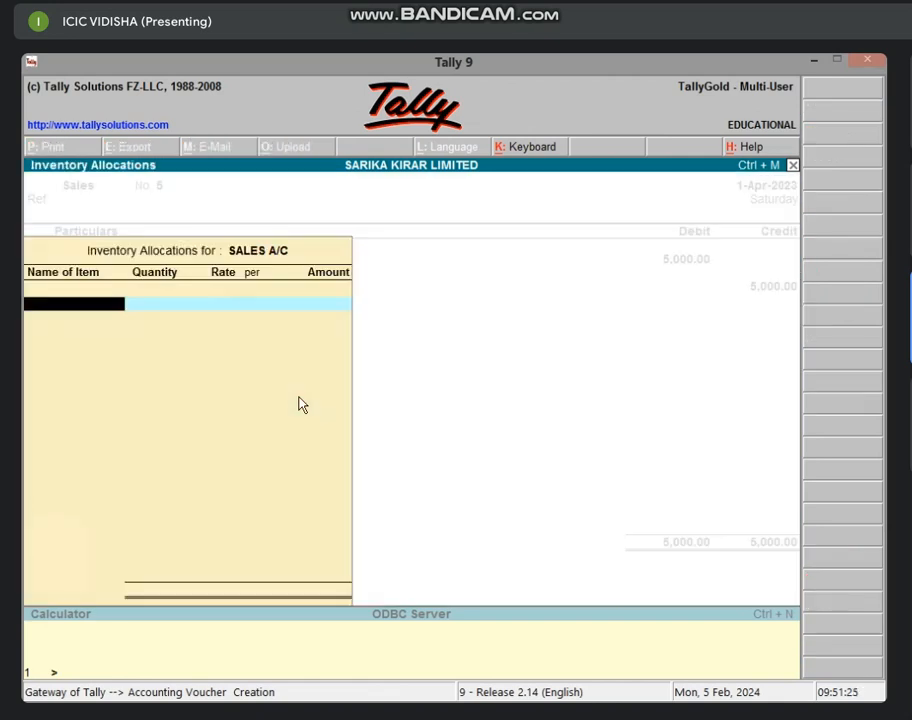
{"action": "key", "text": "Return"}
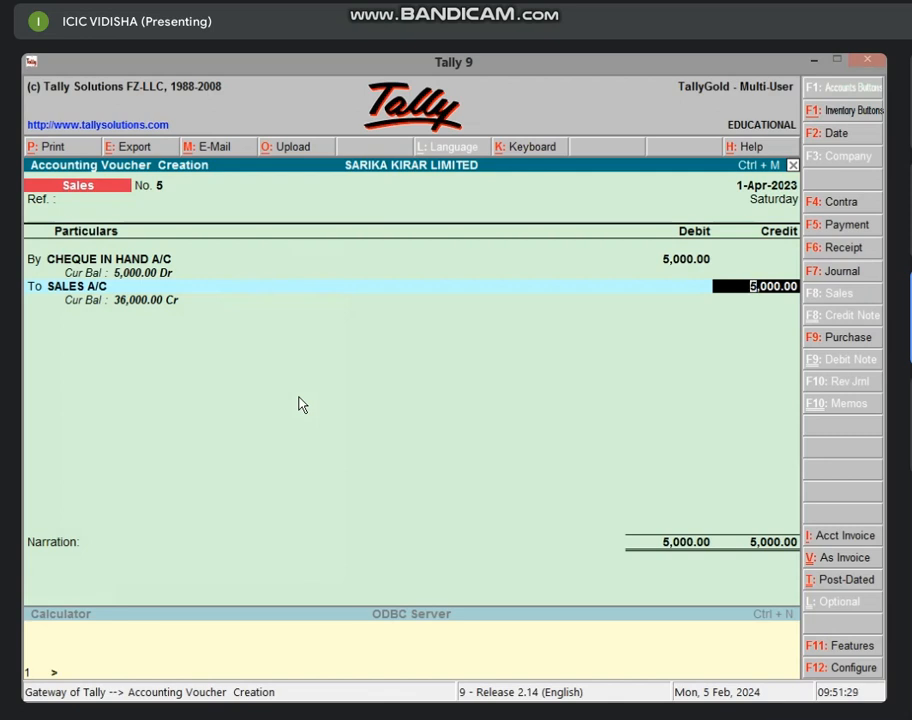
{"action": "key", "text": "Return"}
{"action": "key", "text": "Return"}
{"action": "key", "text": "Return"}
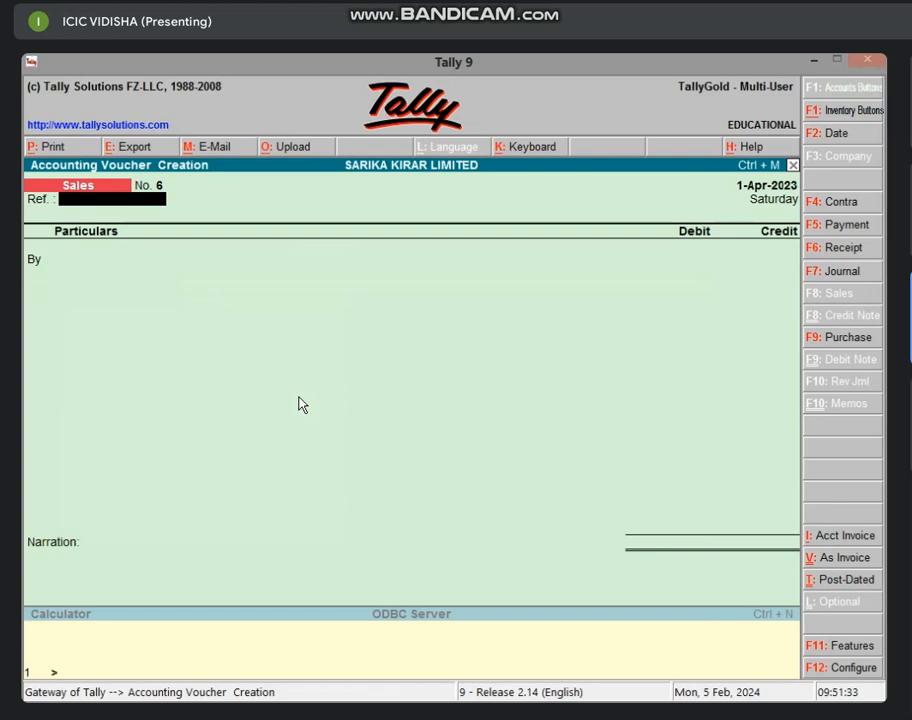
{"action": "key", "text": "Page_Up"}
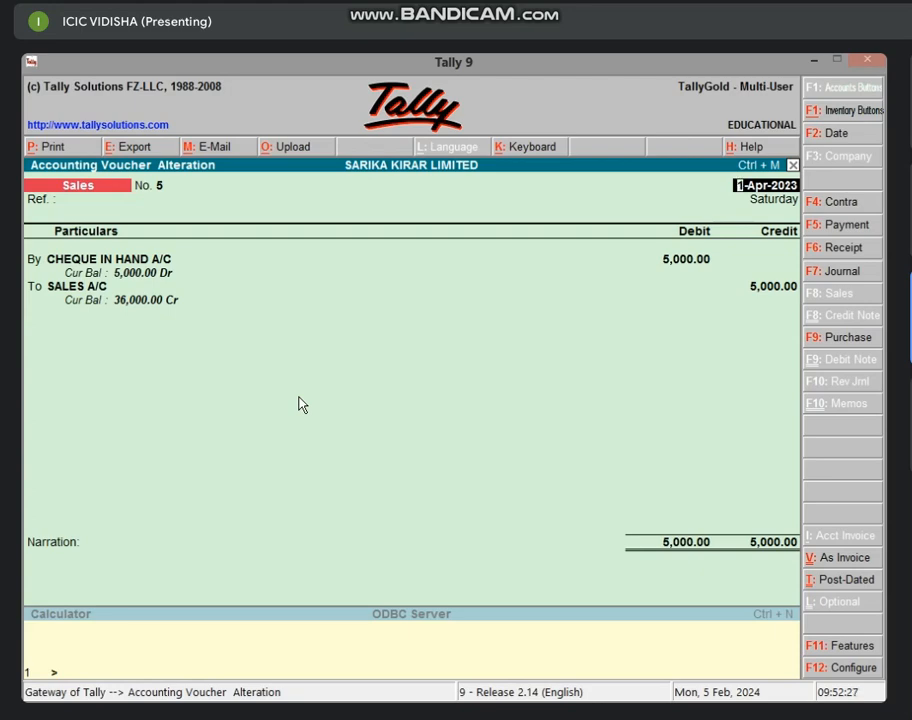
{"action": "key", "text": "Escape"}
{"action": "key", "text": "Escape"}
{"action": "key", "text": "Return"}
{"action": "key", "text": "Escape"}
{"action": "key", "text": "Return"}
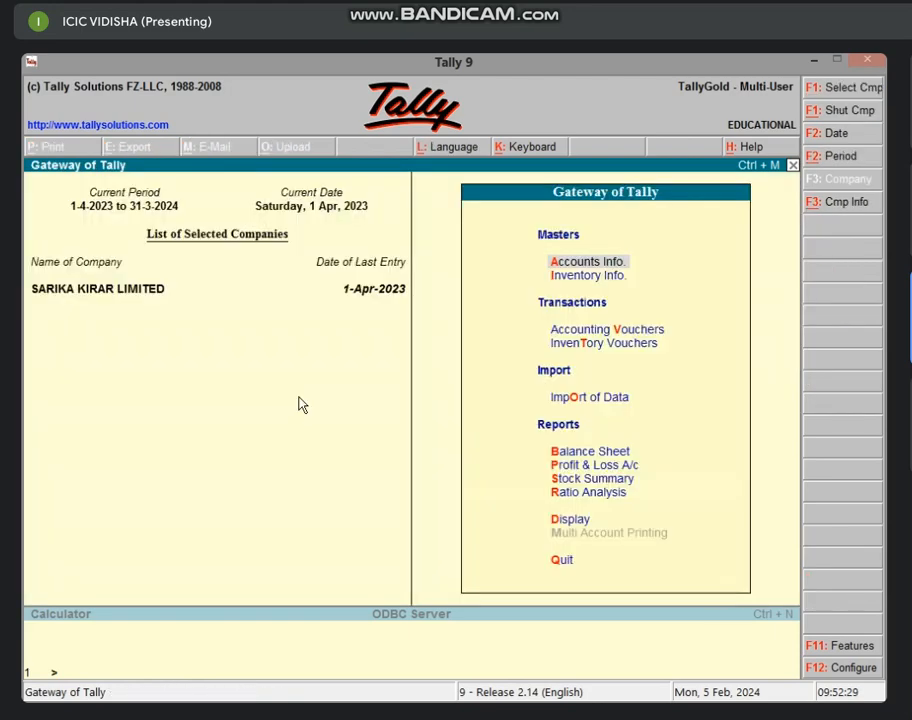
{"action": "key", "text": "v"}
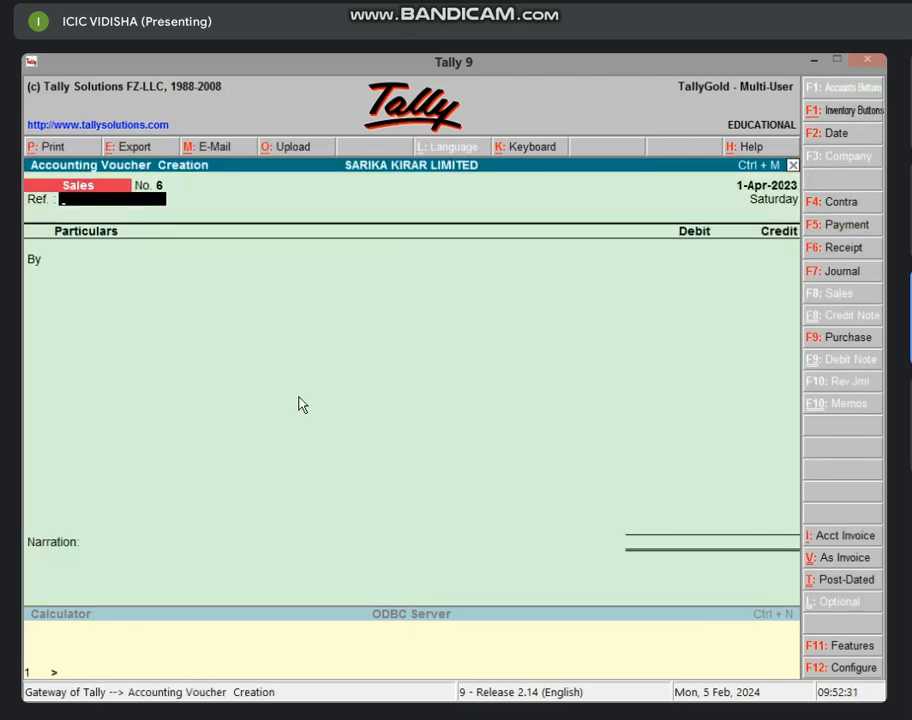
{"action": "key", "text": "Return"}
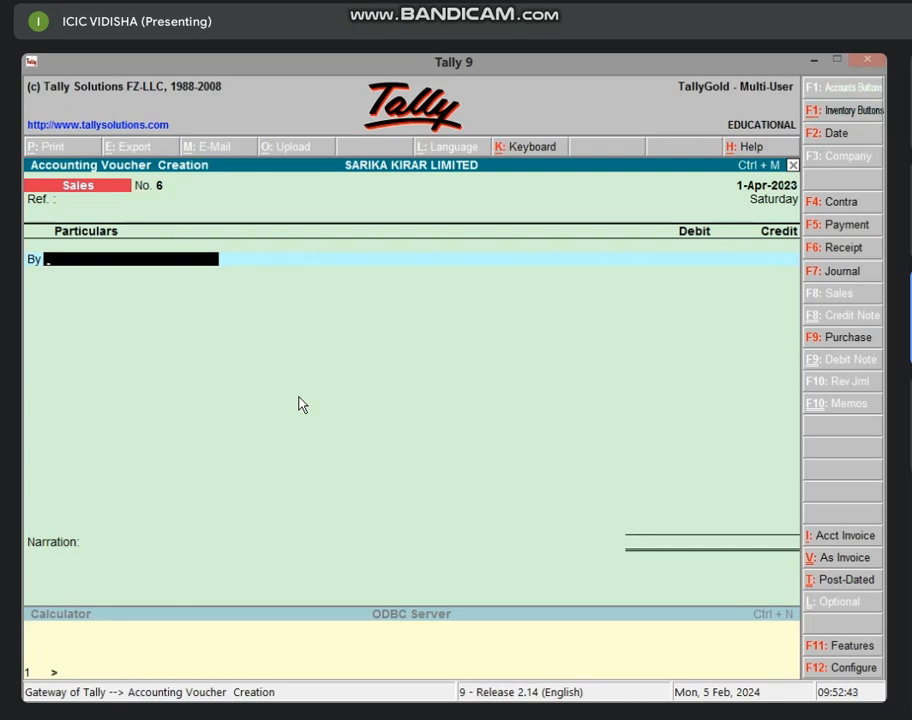
Record voucher No. 6: By BANK A/C 6,000 debit, To SALES A/C 6,000 credit, and save
{"action": "type", "text": "B"}
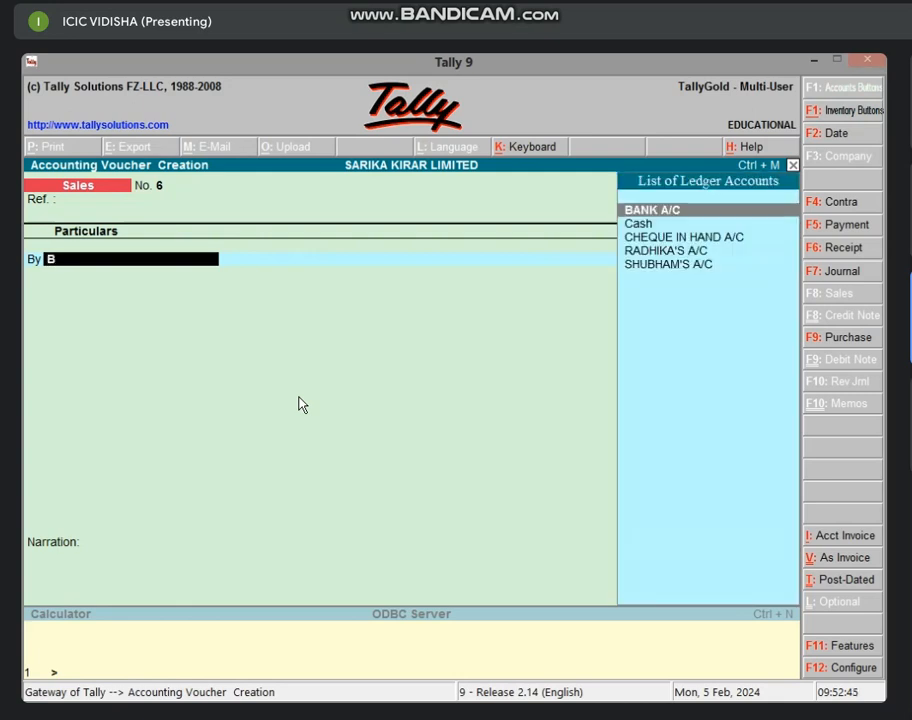
{"action": "key", "text": "Return"}
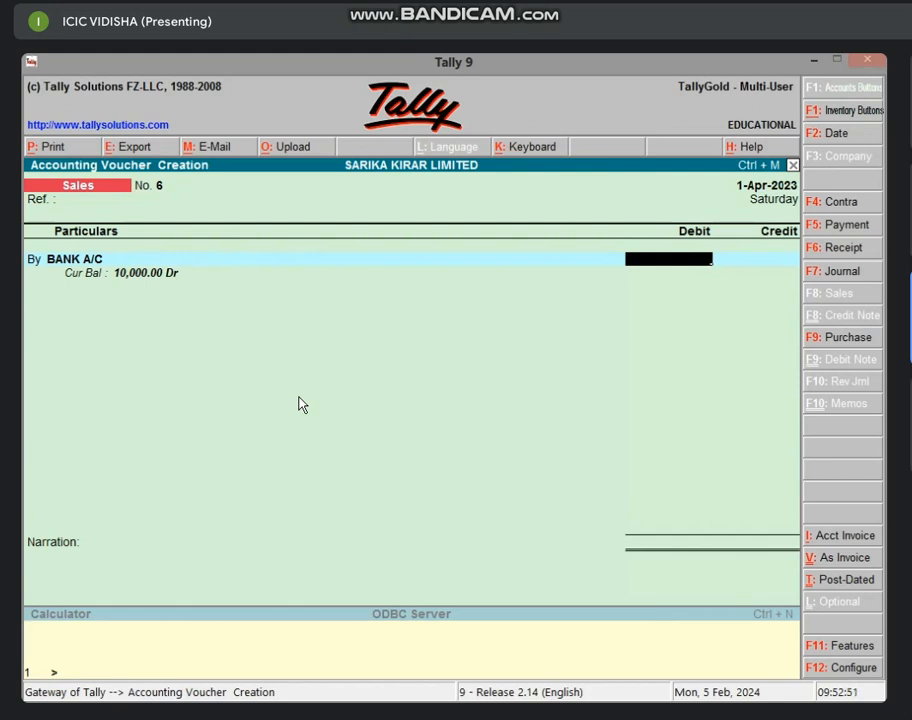
{"action": "type", "text": "6000"}
{"action": "key", "text": "Return"}
{"action": "key", "text": "Return"}
{"action": "key", "text": "Return"}
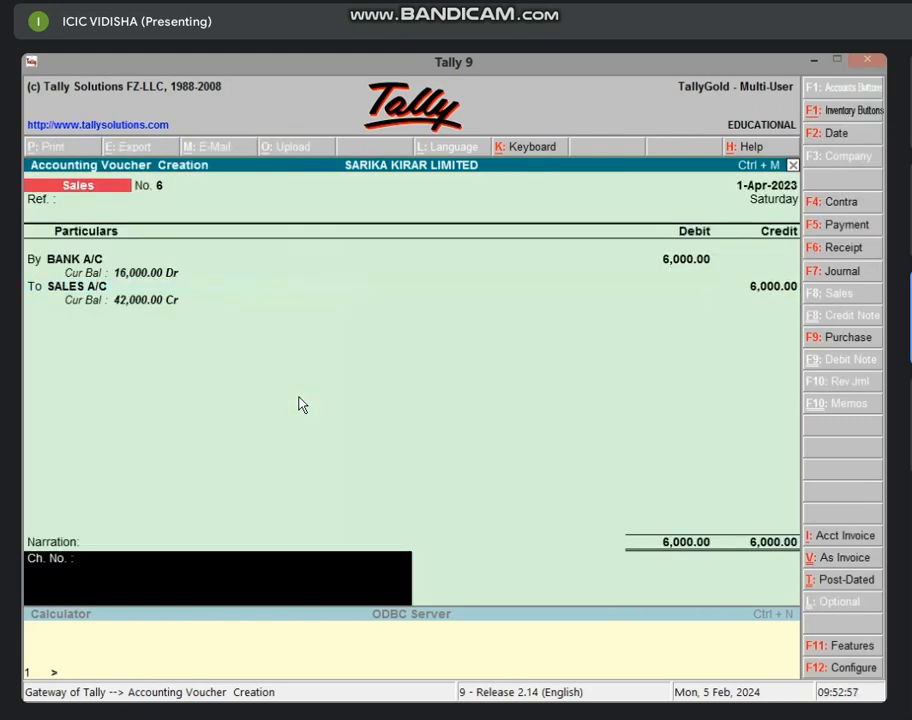
{"action": "key", "text": "Return"}
{"action": "key", "text": "Return"}
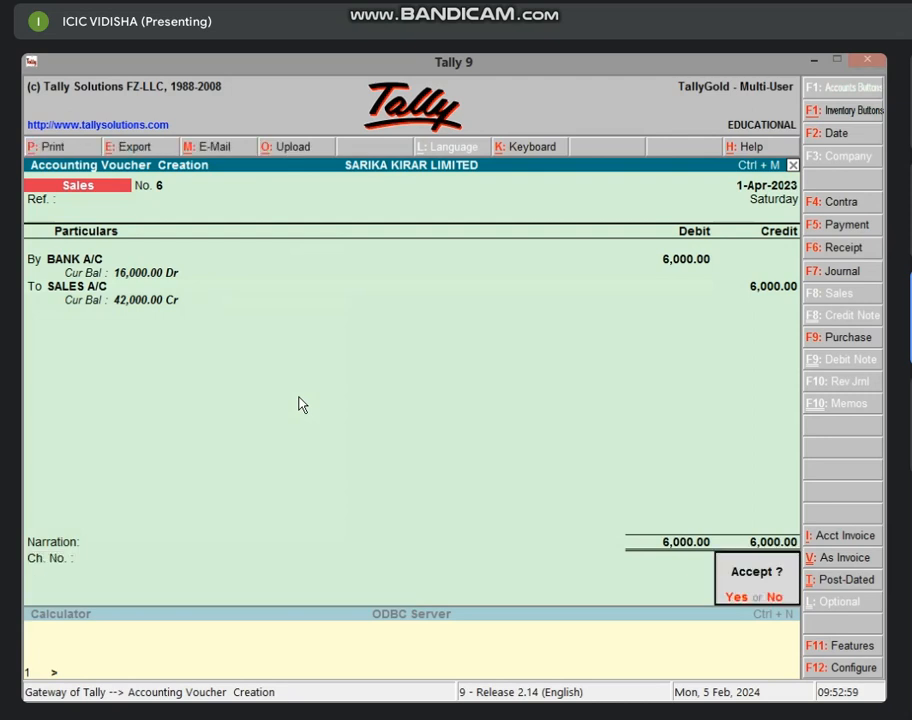
{"action": "key", "text": "Return"}
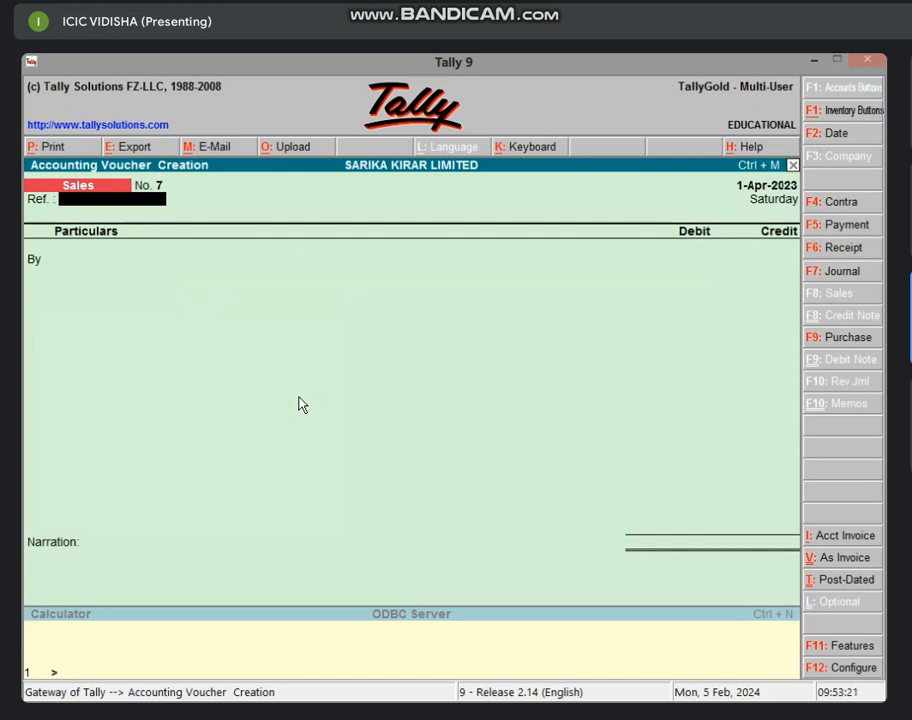
Leave the blank Sales voucher No. 7 and return to the Gateway of Tally
{"action": "key", "text": "Escape"}
{"action": "key", "text": "y"}
{"action": "key", "text": "Escape"}
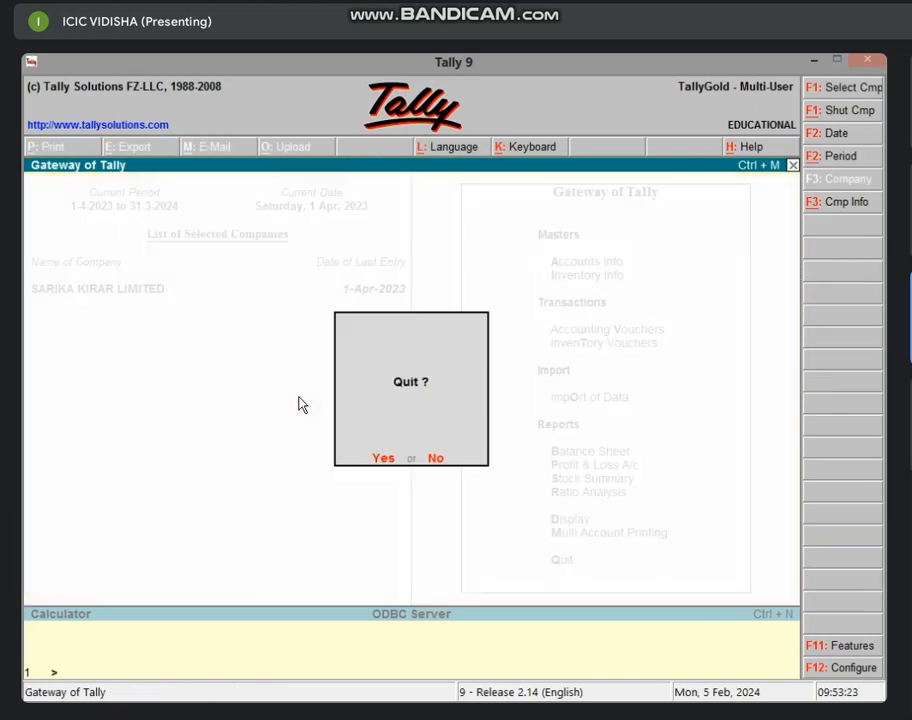
{"action": "key", "text": "Escape"}
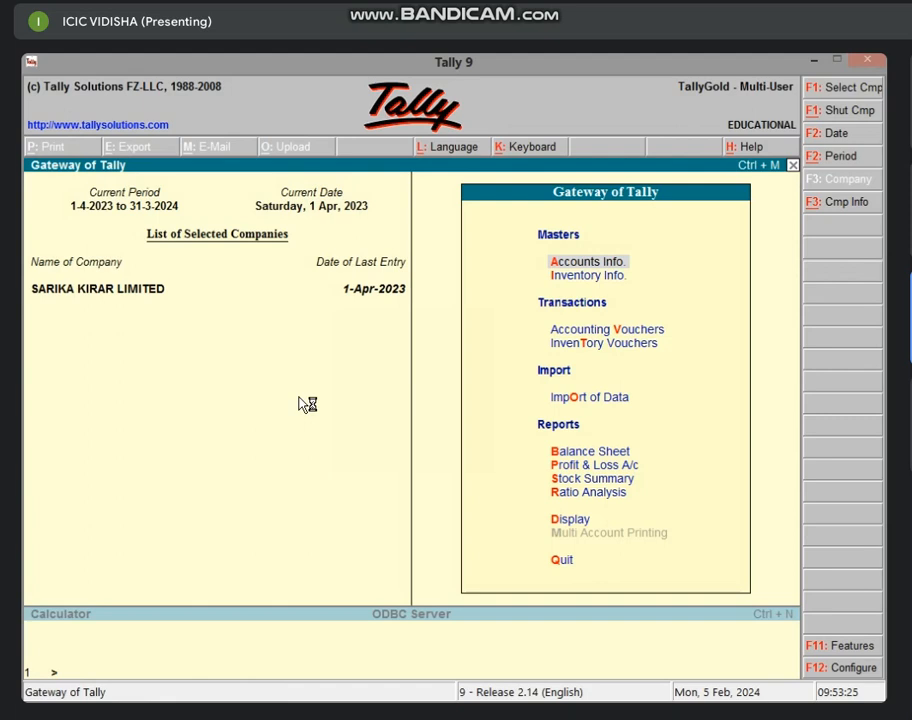